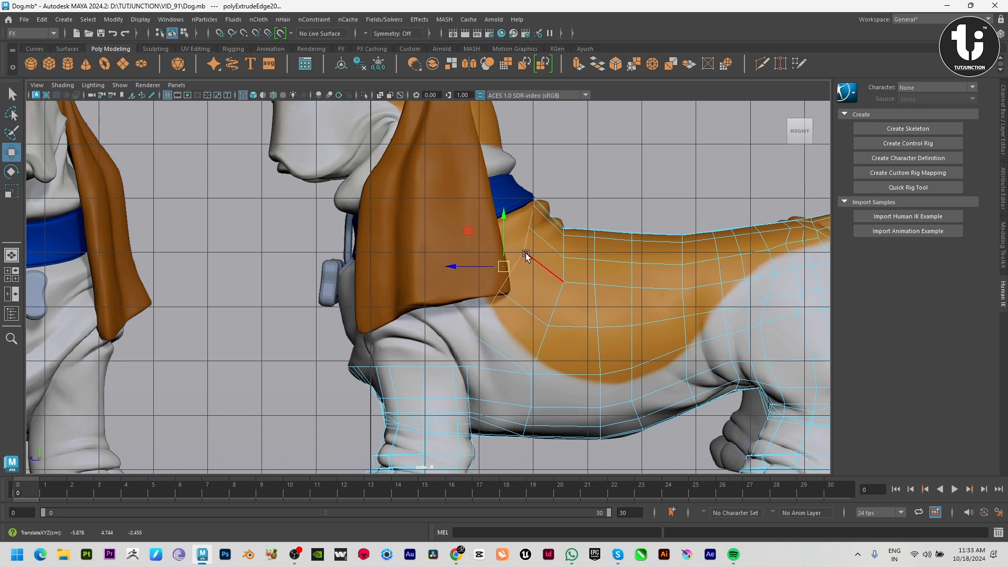
Step: Merge the overlapping vertices where the extruded torso side meets the top of the front leg
{"action": "right_click_drag", "start_coordinate": [525, 253], "coordinate": [449, 310]}
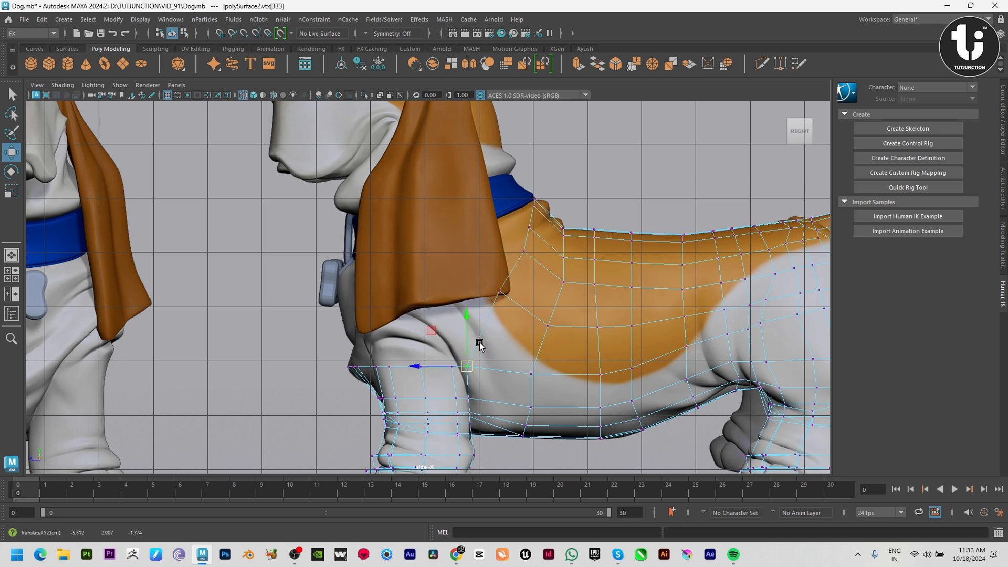
{"action": "left_click", "coordinate": [478, 364]}
{"action": "right_click_drag", "start_coordinate": [518, 295], "coordinate": [547, 288], "text": "shift"}
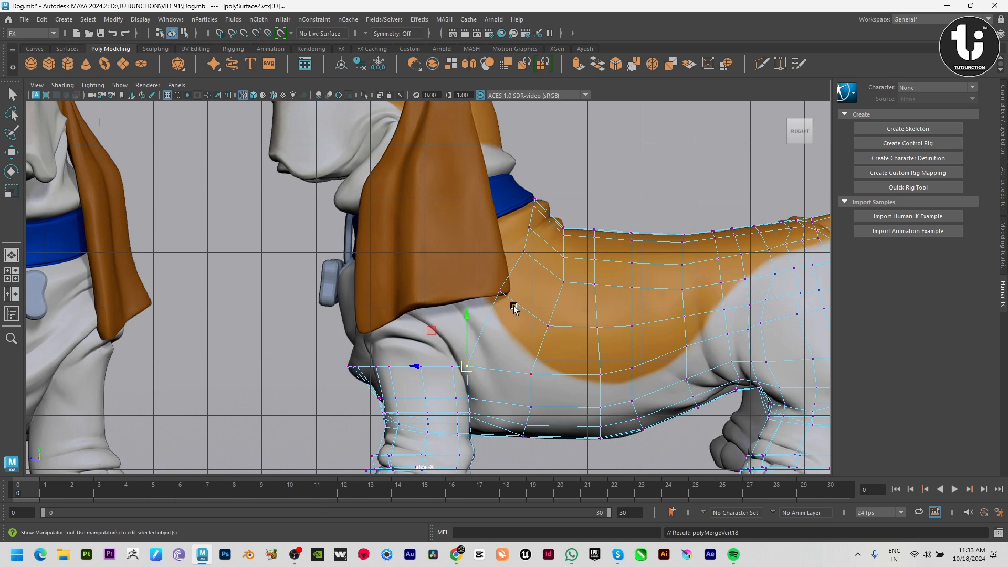
Step: Reposition the vertices along the torso's open front edge in the side view, spacing them between the ear tip and the collar
{"action": "key", "text": "w"}
{"action": "middle_click_drag", "start_coordinate": [454, 348], "coordinate": [510, 302]}
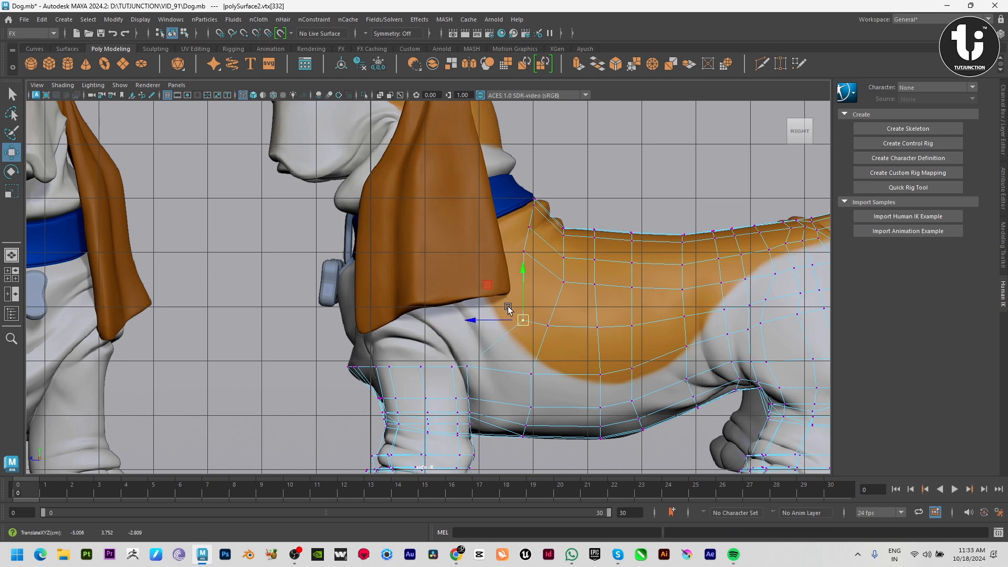
{"action": "scroll", "coordinate": [509, 307], "scroll_direction": "up", "scroll_amount": 2}
{"action": "middle_click_drag", "start_coordinate": [544, 338], "coordinate": [524, 320]}
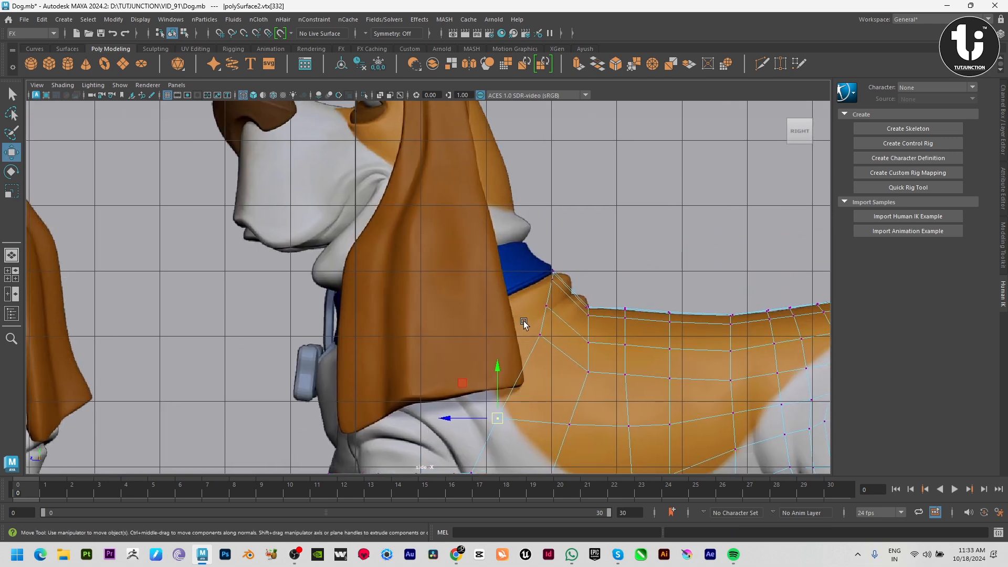
{"action": "left_click", "coordinate": [525, 343]}
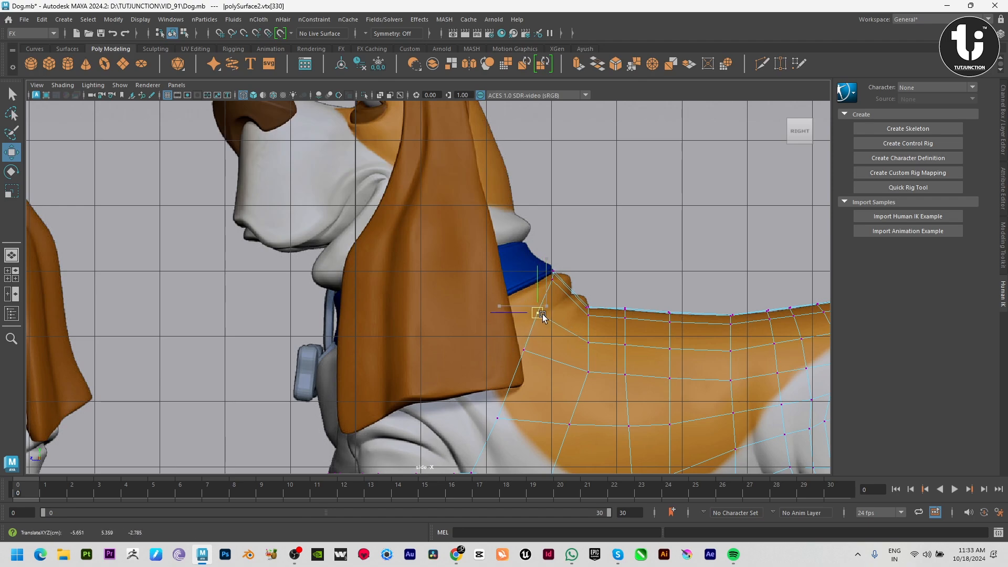
{"action": "left_click", "coordinate": [544, 311]}
Step: Shift two vertices of the torso's open front edge outward in the front view to widen the shoulder
{"action": "key", "text": "space"}
{"action": "key", "text": "space"}
{"action": "key", "text": "f"}
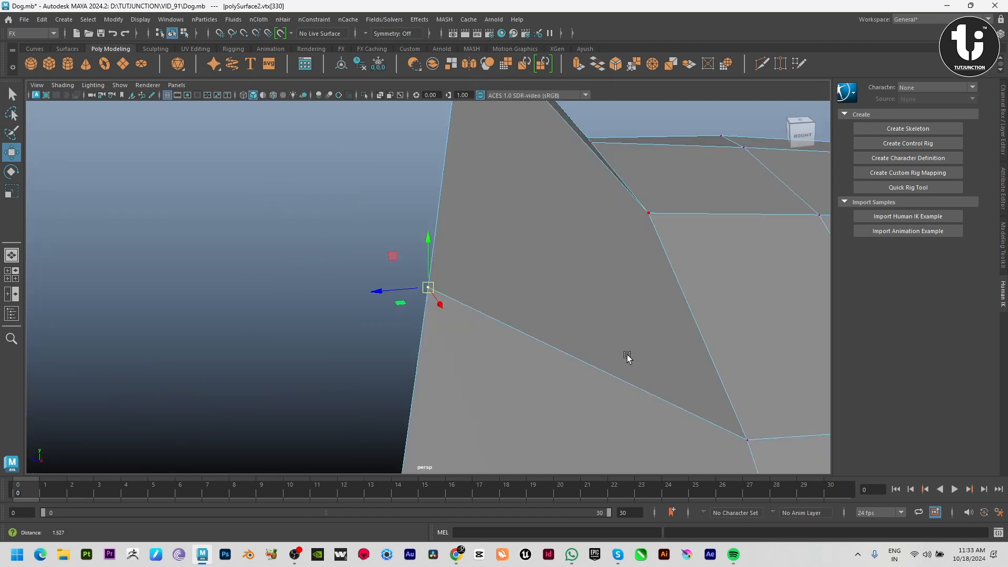
{"action": "right_click_drag", "start_coordinate": [628, 357], "coordinate": [475, 380], "text": "alt"}
{"action": "left_click_drag", "start_coordinate": [474, 380], "coordinate": [529, 374], "text": "alt"}
{"action": "key", "text": "space"}
{"action": "key", "text": "space"}
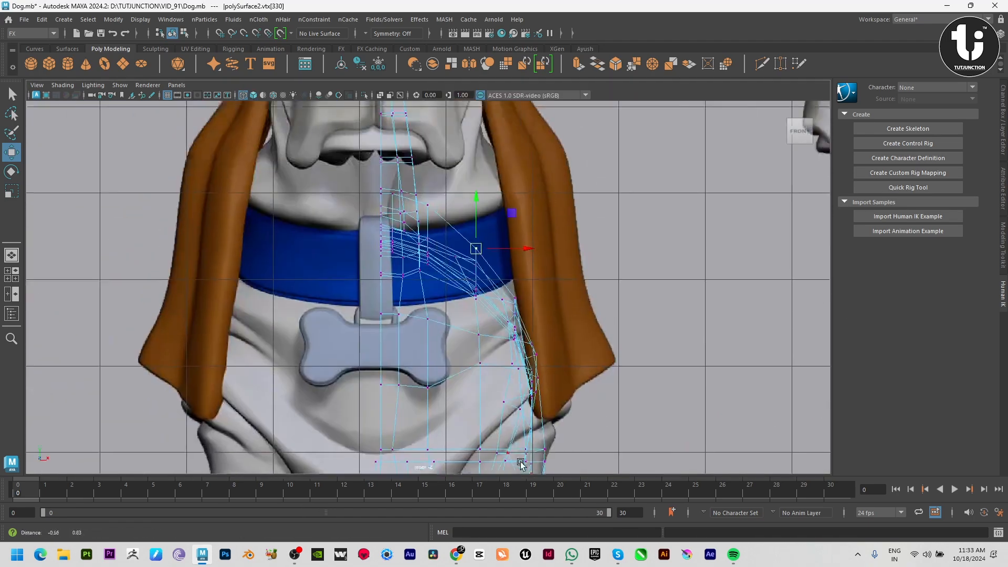
{"action": "left_click_drag", "start_coordinate": [534, 275], "coordinate": [548, 309]}
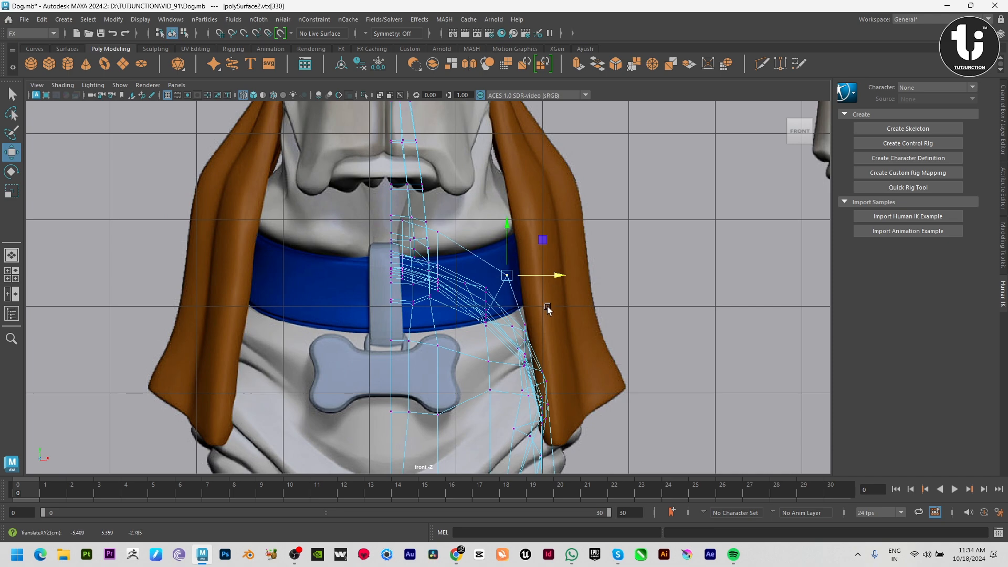
{"action": "left_click", "coordinate": [527, 323]}
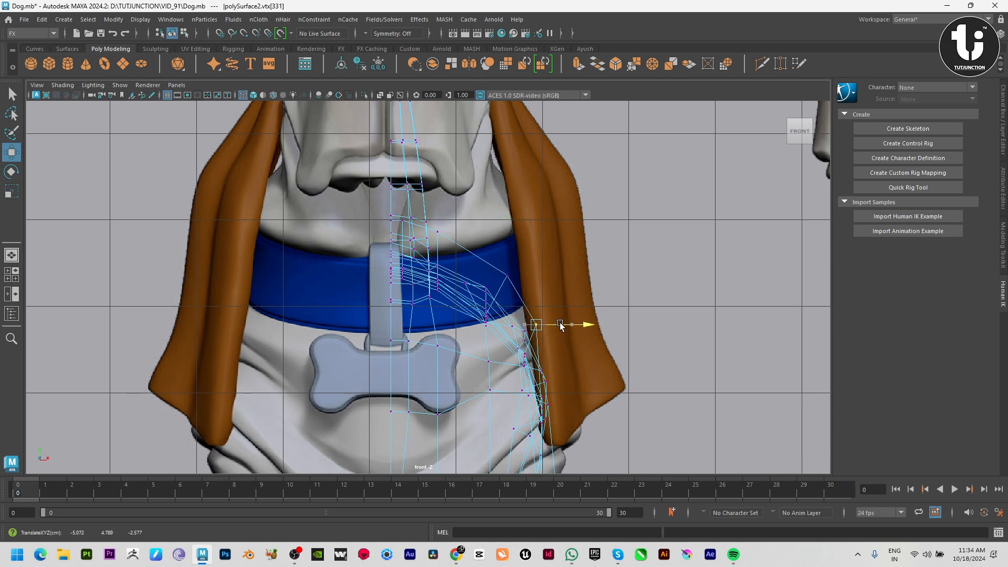
Step: Move the uppermost inner vertex of the neck edge sideways in perspective to round the neck opening
{"action": "key", "text": "space"}
{"action": "key", "text": "space"}
{"action": "left_click_drag", "start_coordinate": [578, 315], "coordinate": [476, 317], "text": "alt"}
{"action": "left_click", "coordinate": [455, 275]}
{"action": "left_click_drag", "start_coordinate": [424, 274], "coordinate": [409, 273]}
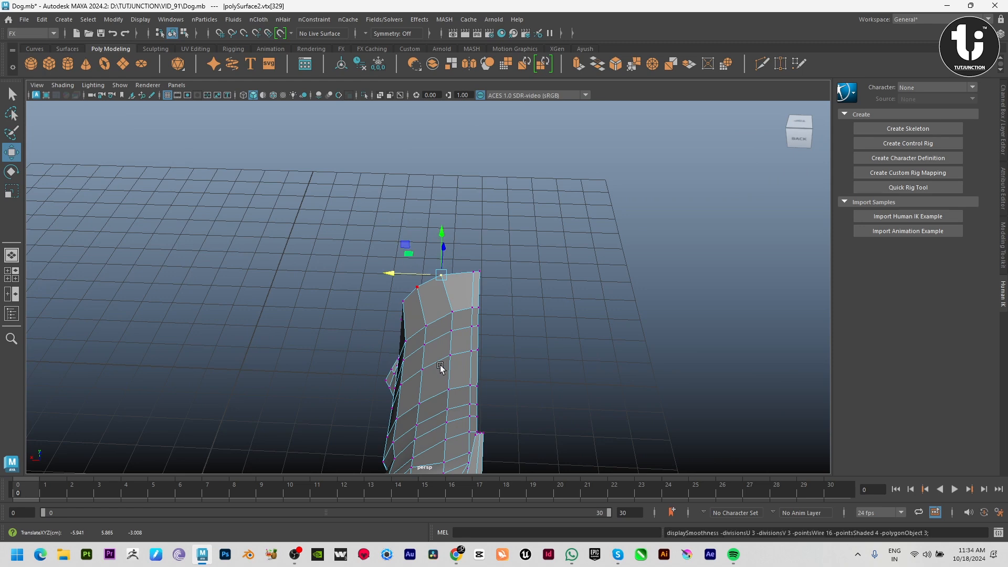
Step: Inspect the half body with the smooth mesh preview, and return to the unsmoothed display
{"action": "right_click_drag", "start_coordinate": [441, 369], "coordinate": [486, 339]}
{"action": "key", "text": "3"}
{"action": "left_click", "coordinate": [529, 338]}
{"action": "left_click_drag", "start_coordinate": [529, 338], "coordinate": [462, 257], "text": "alt"}
{"action": "left_click", "coordinate": [497, 382]}
{"action": "key", "text": "1"}
Step: Extrude the open edges above the front leg upward twice in the side view to build the shoulder and chest
{"action": "key", "text": "space"}
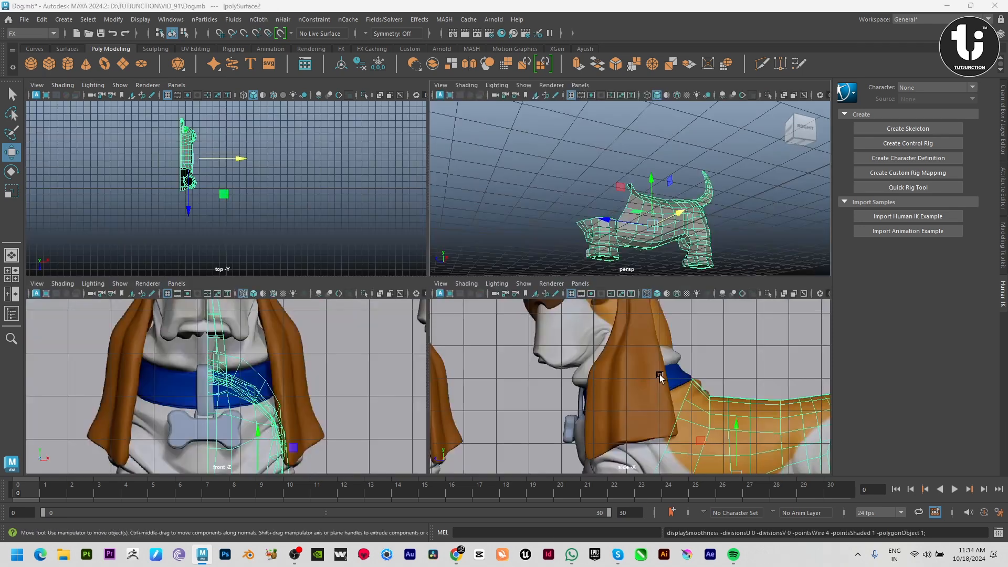
{"action": "key", "text": "space"}
{"action": "scroll", "coordinate": [604, 420], "scroll_direction": "down", "scroll_amount": 3}
{"action": "scroll", "coordinate": [604, 420], "scroll_direction": "down", "scroll_amount": 5}
{"action": "scroll", "coordinate": [553, 383], "scroll_direction": "up", "scroll_amount": 5}
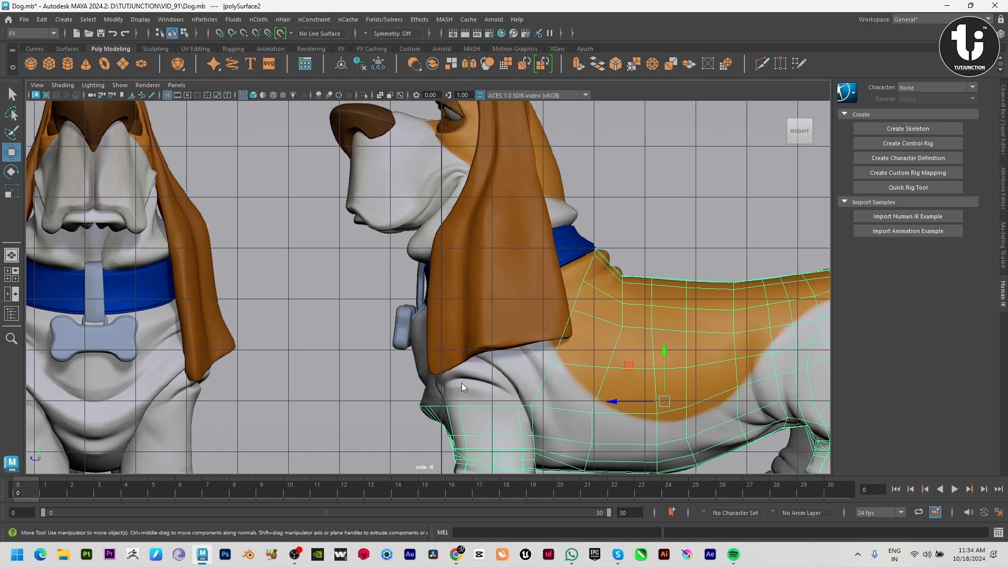
{"action": "left_click_drag", "start_coordinate": [421, 375], "coordinate": [375, 400]}
{"action": "left_click_drag", "start_coordinate": [519, 423], "coordinate": [520, 423]}
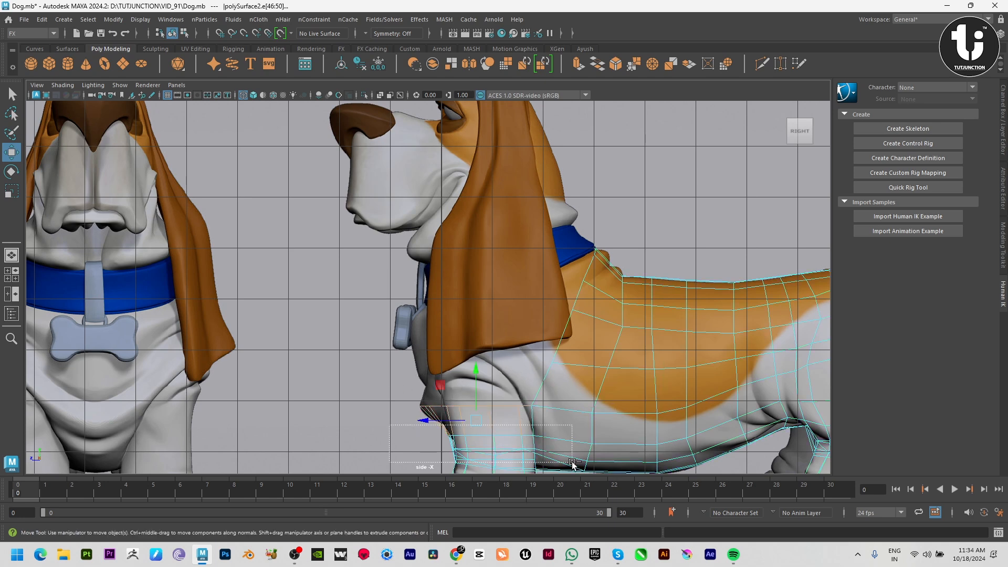
{"action": "left_click_drag", "start_coordinate": [572, 464], "coordinate": [573, 464]}
{"action": "left_click_drag", "start_coordinate": [476, 359], "coordinate": [479, 328], "text": "shift"}
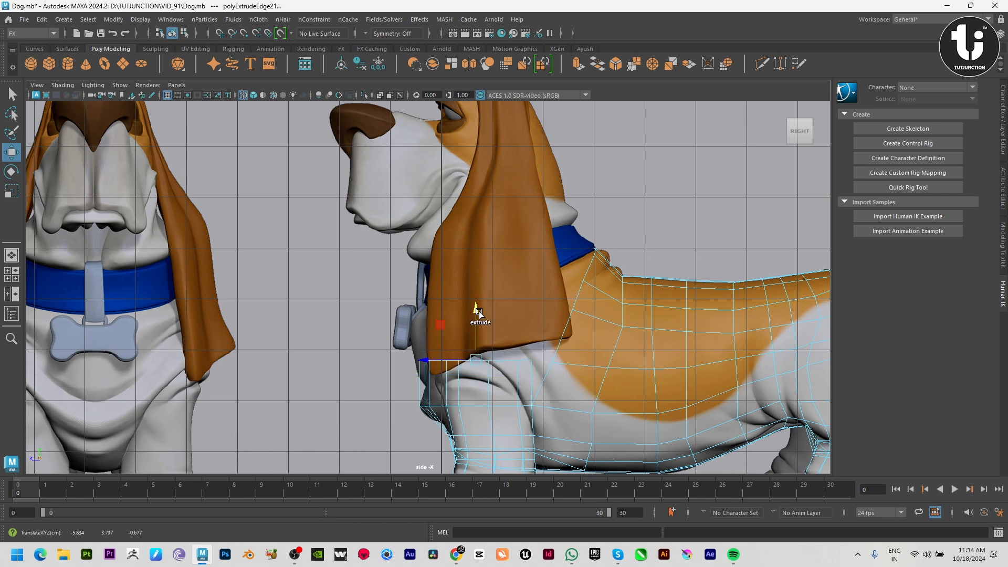
{"action": "left_click_drag", "start_coordinate": [479, 314], "coordinate": [472, 288]}
{"action": "middle_click_drag", "start_coordinate": [475, 263], "coordinate": [476, 259], "text": "shift"}
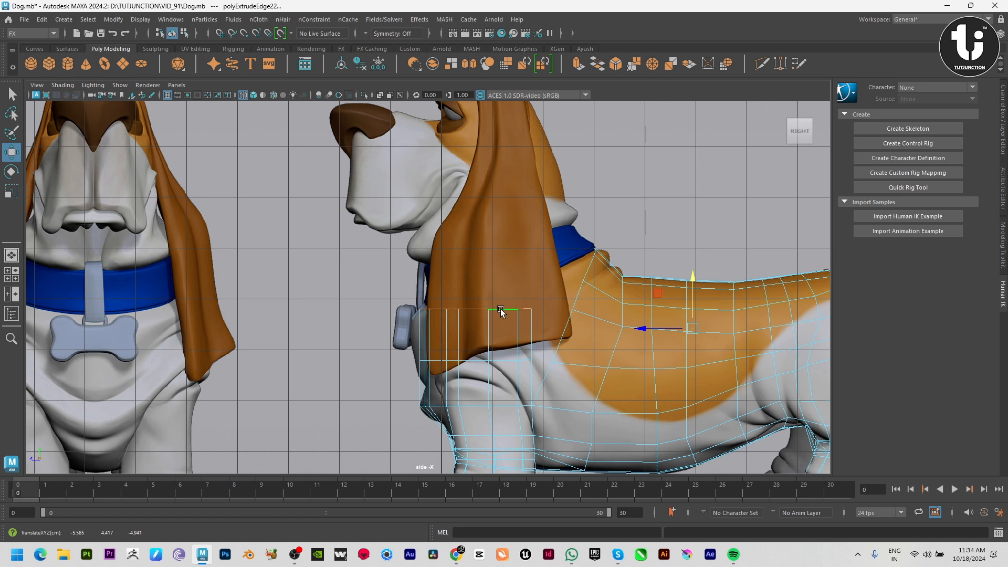
Step: Move the front vertices of both new chest rows forward in the side view to follow the reference's chest outline
{"action": "right_click_drag", "start_coordinate": [501, 309], "coordinate": [368, 340]}
{"action": "left_click", "coordinate": [450, 366]}
{"action": "left_click_drag", "start_coordinate": [401, 361], "coordinate": [393, 363]}
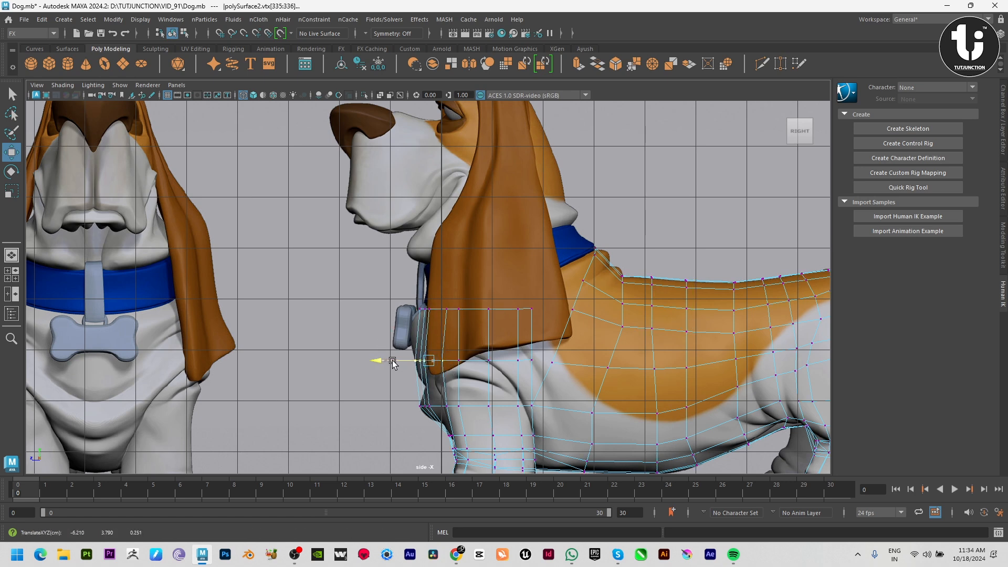
{"action": "left_click_drag", "start_coordinate": [389, 302], "coordinate": [448, 324]}
{"action": "left_click_drag", "start_coordinate": [407, 310], "coordinate": [399, 309]}
Step: Place the rear vertices of the two extruded rows on the torso's front edge and merge them
{"action": "key", "text": "space"}
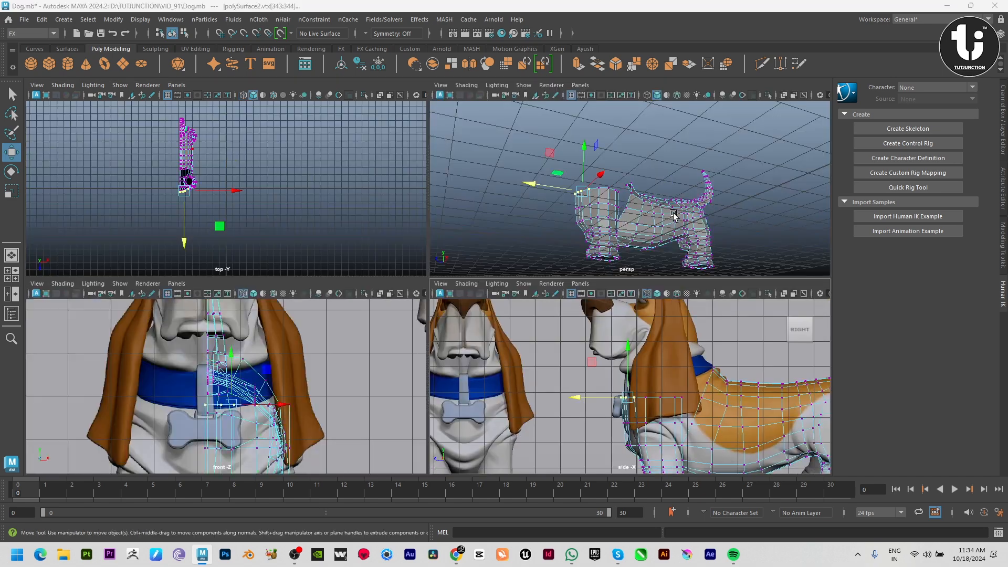
{"action": "key", "text": "space"}
{"action": "left_click_drag", "start_coordinate": [578, 252], "coordinate": [480, 396], "text": "alt"}
{"action": "left_click", "coordinate": [378, 314]}
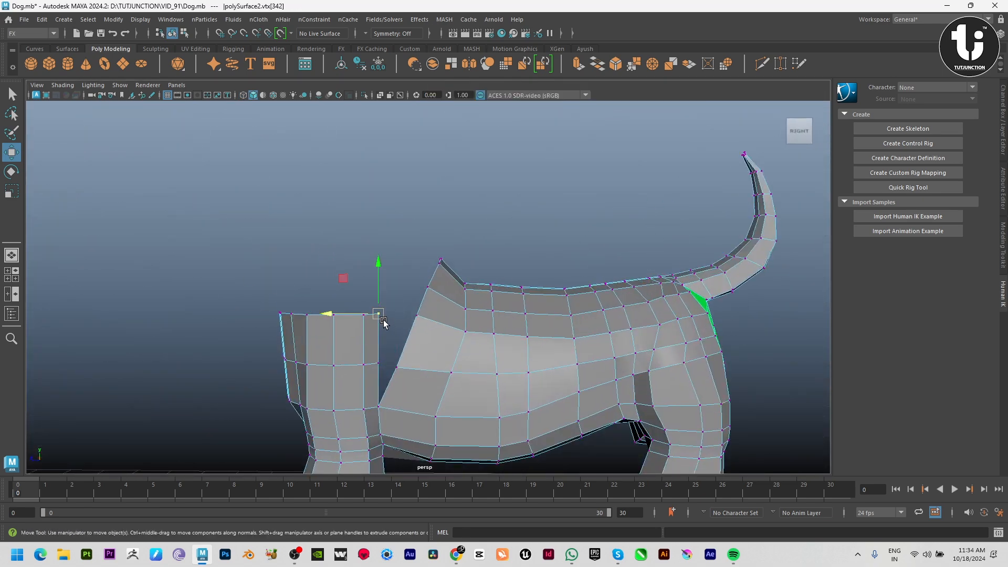
{"action": "left_click_drag", "start_coordinate": [380, 314], "coordinate": [416, 315]}
{"action": "left_click", "coordinate": [380, 364]}
{"action": "left_click_drag", "start_coordinate": [379, 365], "coordinate": [398, 367]}
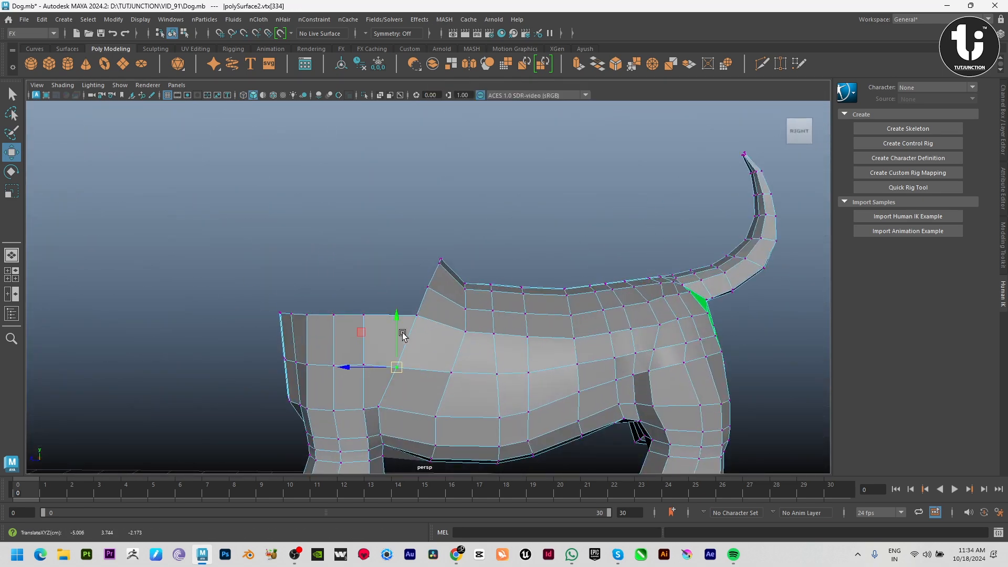
{"action": "left_click_drag", "start_coordinate": [376, 286], "coordinate": [438, 379]}
{"action": "right_click_drag", "start_coordinate": [441, 307], "coordinate": [441, 274], "text": "shift"}
{"action": "key", "text": "w"}
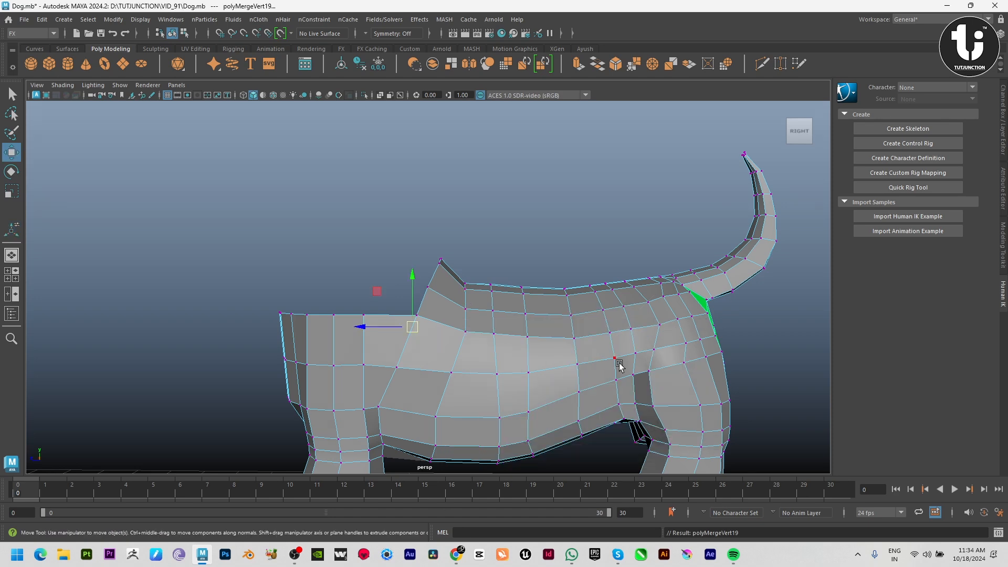
Step: Shift the two shoulder vertices beside the merged seam backward in the side view to even out the spacing
{"action": "key", "text": "space"}
{"action": "key", "text": "space"}
{"action": "left_click", "coordinate": [547, 312]}
{"action": "left_click_drag", "start_coordinate": [547, 312], "coordinate": [559, 313]}
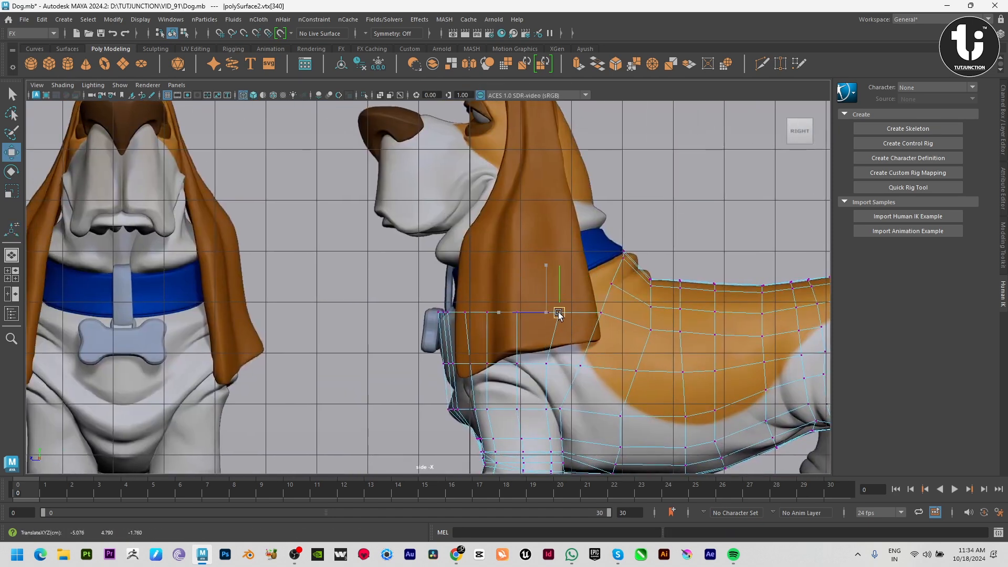
{"action": "left_click", "coordinate": [547, 363]}
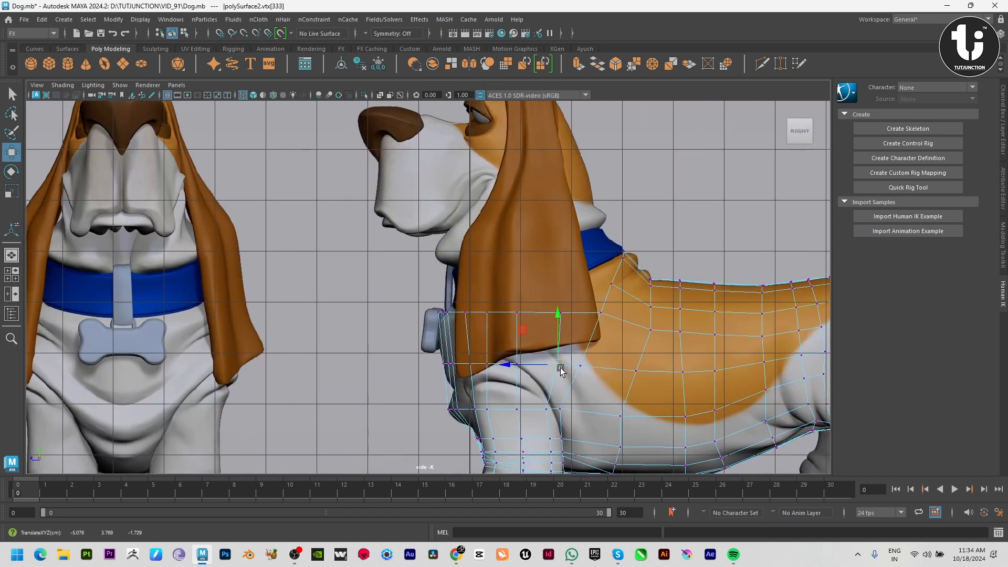
Step: Inspect the joined chest and shoulder with the smooth mesh preview, and return to the unsmoothed display
{"action": "key", "text": "space"}
{"action": "key", "text": "space"}
{"action": "left_click_drag", "start_coordinate": [522, 311], "coordinate": [398, 339], "text": "alt"}
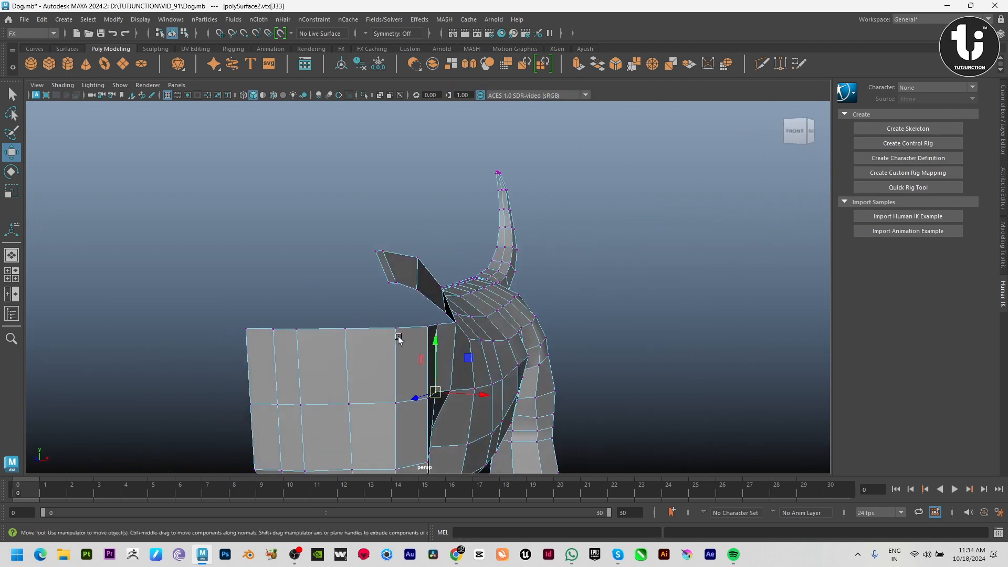
{"action": "middle_click_drag", "start_coordinate": [398, 337], "coordinate": [462, 245], "text": "alt"}
{"action": "right_click_drag", "start_coordinate": [462, 245], "coordinate": [401, 243], "text": "alt"}
{"action": "left_click_drag", "start_coordinate": [400, 243], "coordinate": [346, 243], "text": "alt"}
{"action": "key", "text": "F8"}
{"action": "key", "text": "3"}
{"action": "left_click", "coordinate": [180, 315]}
{"action": "left_click_drag", "start_coordinate": [399, 347], "coordinate": [452, 344], "text": "alt"}
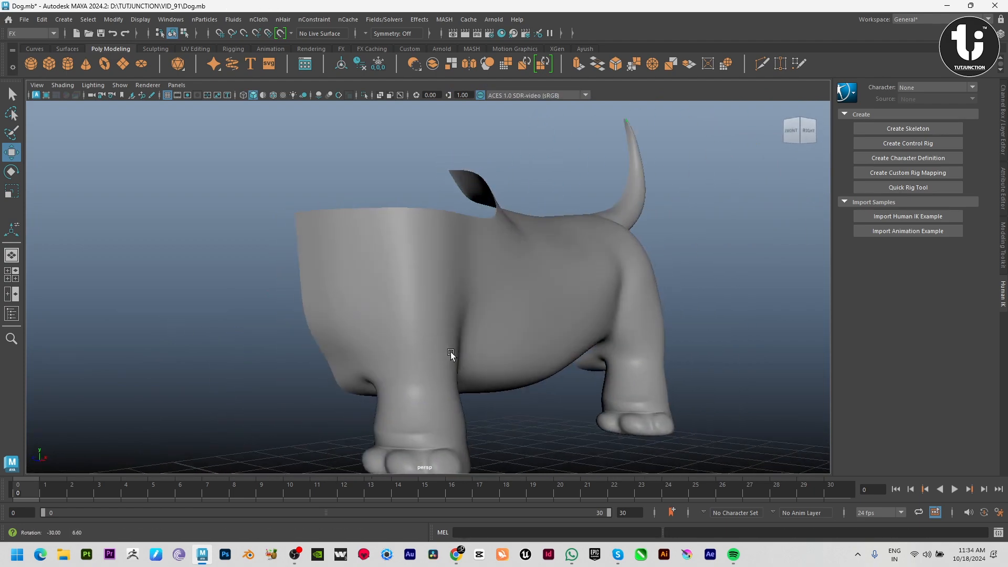
{"action": "left_click", "coordinate": [503, 345]}
{"action": "key", "text": "1"}
Step: Pull the inner vertical edges of the chest front forward to start rounding the chest
{"action": "right_click_drag", "start_coordinate": [384, 311], "coordinate": [395, 225]}
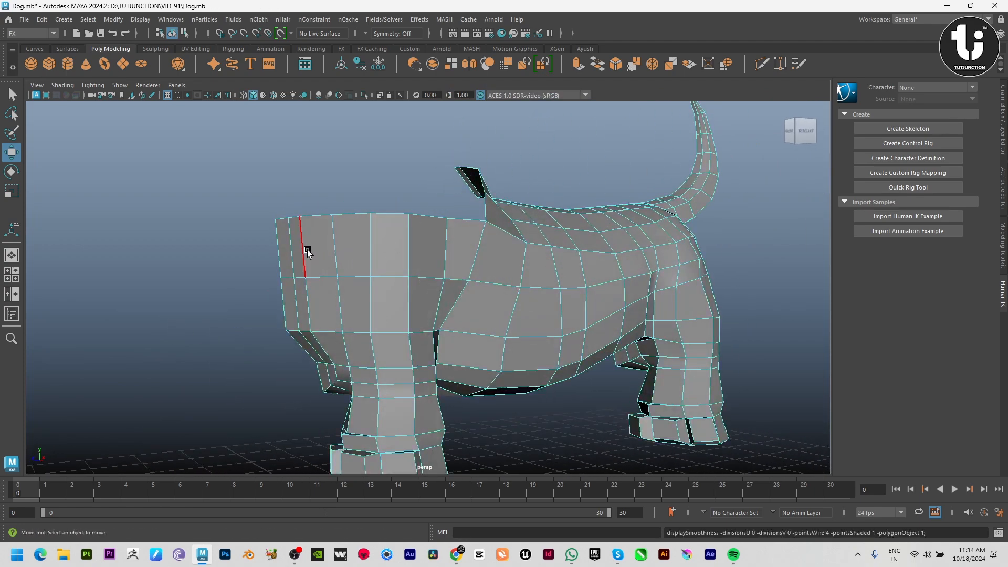
{"action": "left_click", "coordinate": [307, 250]}
{"action": "left_click_drag", "start_coordinate": [308, 250], "coordinate": [374, 349], "text": "alt"}
{"action": "left_click_drag", "start_coordinate": [352, 394], "coordinate": [462, 427]}
{"action": "left_click", "coordinate": [414, 397]}
{"action": "left_click", "coordinate": [421, 419], "text": "shift"}
{"action": "left_click", "coordinate": [384, 423]}
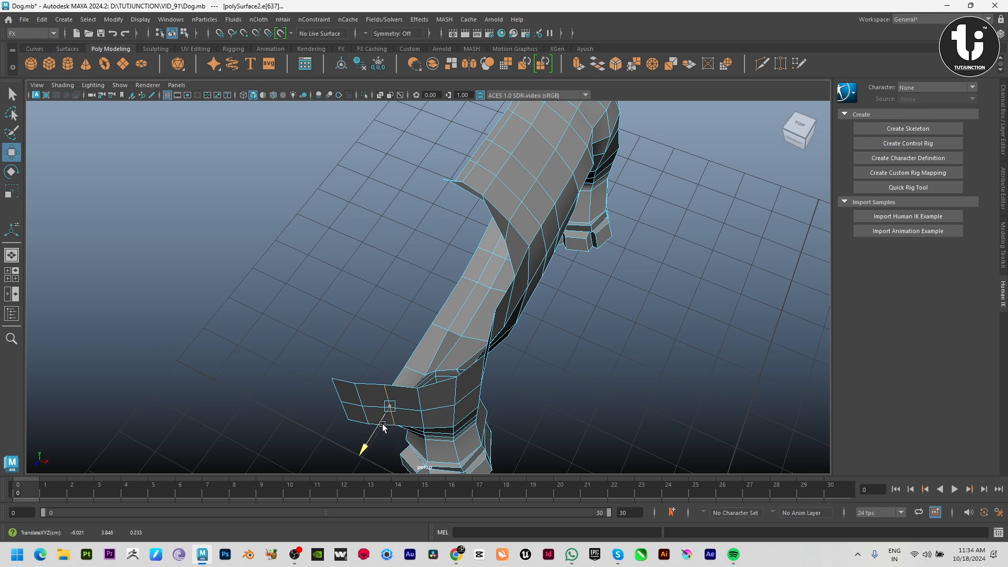
Step: Move the vertical edges nearest the body's centre line forward to finish the chest's curve
{"action": "left_click", "coordinate": [342, 409]}
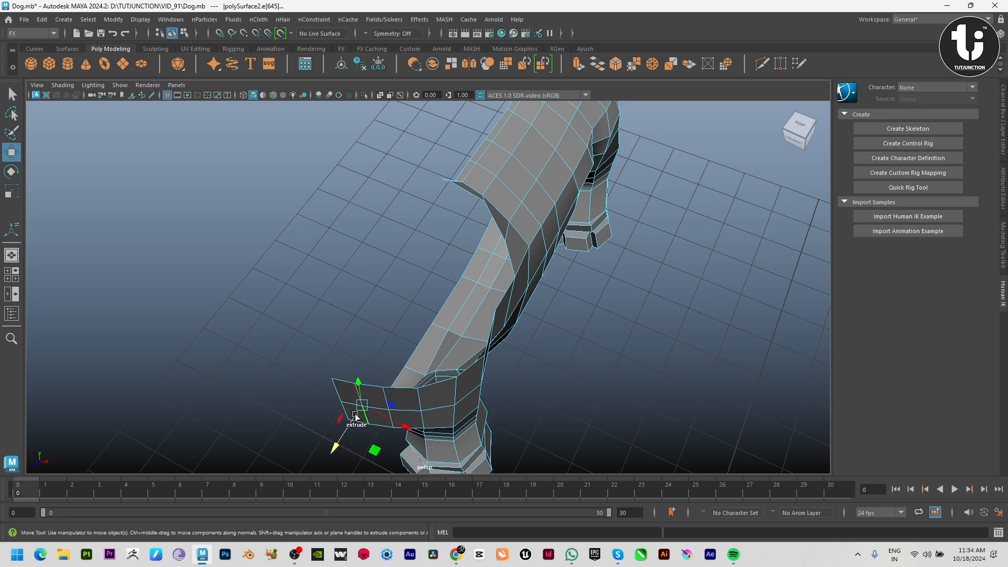
{"action": "left_click_drag", "start_coordinate": [354, 414], "coordinate": [352, 415], "text": "shift"}
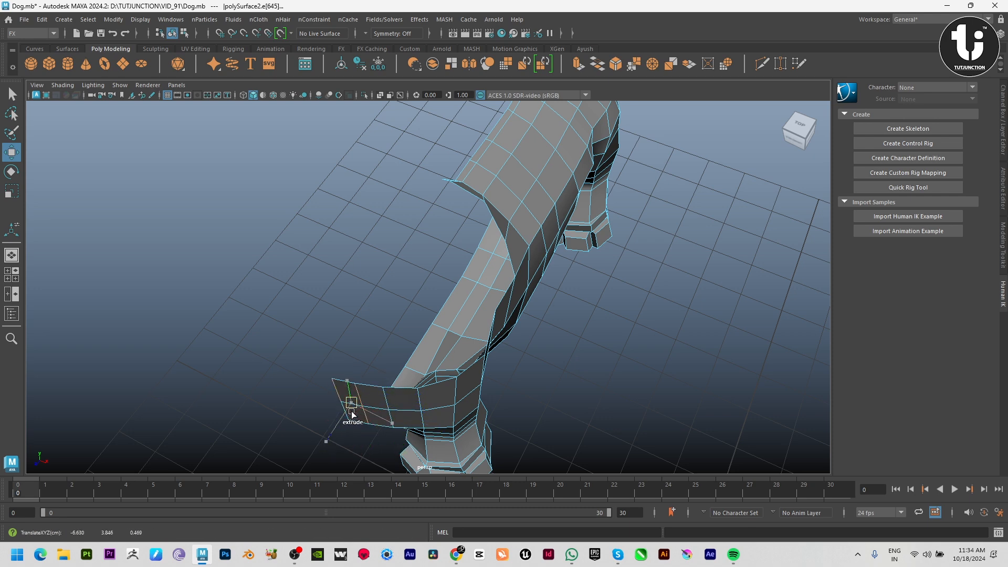
{"action": "scroll", "coordinate": [352, 404], "scroll_direction": "up", "scroll_amount": 3}
{"action": "middle_click_drag", "start_coordinate": [353, 405], "coordinate": [444, 243], "text": "alt"}
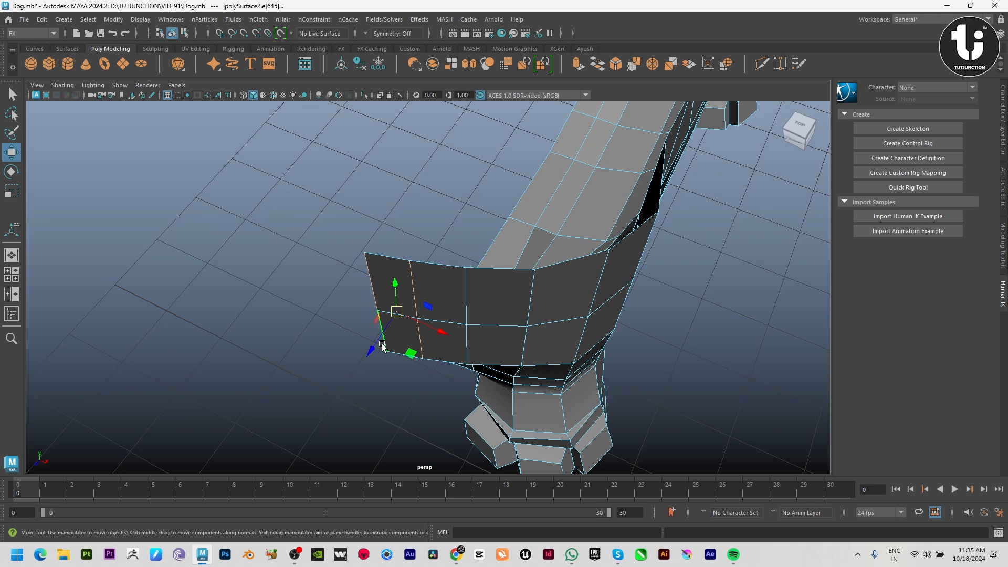
{"action": "left_click_drag", "start_coordinate": [372, 345], "coordinate": [371, 348]}
Step: Inspect the reshaped chest and whole half body in smooth preview, and return to the unsmoothed display
{"action": "left_click_drag", "start_coordinate": [493, 394], "coordinate": [419, 322], "text": "alt"}
{"action": "key", "text": "3"}
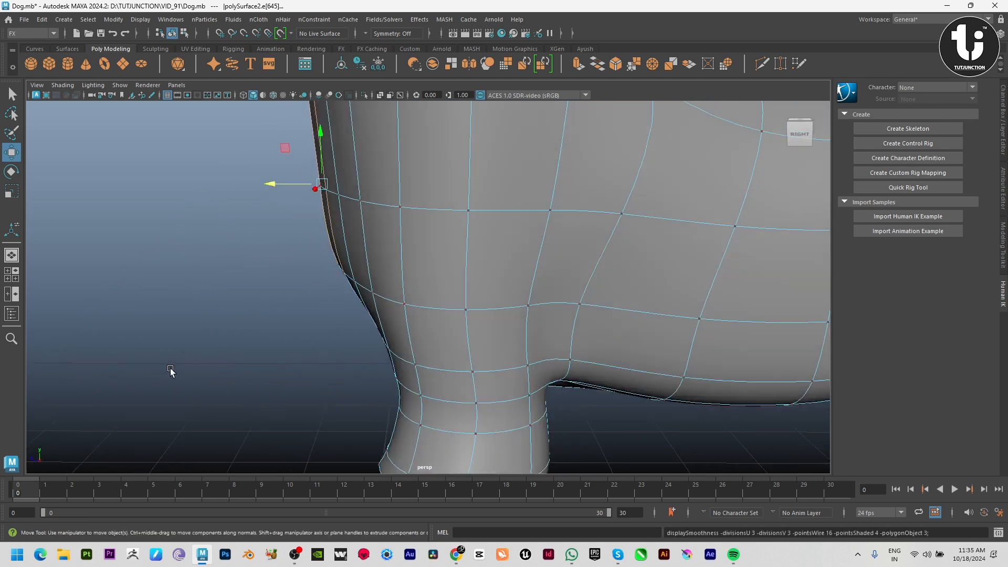
{"action": "key", "text": "F9"}
{"action": "scroll", "coordinate": [199, 345], "scroll_direction": "down", "scroll_amount": 5}
{"action": "scroll", "coordinate": [199, 345], "scroll_direction": "down", "scroll_amount": 2}
{"action": "key", "text": "F8"}
{"action": "left_click", "coordinate": [308, 335]}
{"action": "scroll", "coordinate": [236, 336], "scroll_direction": "down", "scroll_amount": 3}
{"action": "mouse_move", "coordinate": [163, 336]}
{"action": "left_mouse_down", "text": "alt"}
{"action": "mouse_move", "coordinate": [288, 338]}
{"action": "mouse_move", "coordinate": [157, 332]}
{"action": "left_mouse_up", "text": "alt"}
{"action": "left_click", "coordinate": [646, 341]}
{"action": "key", "text": "1"}
{"action": "left_click_drag", "start_coordinate": [698, 344], "coordinate": [633, 337], "text": "alt"}
Step: Assign a new Lambert material to the entire half-body mesh
{"action": "left_click", "coordinate": [297, 48]}
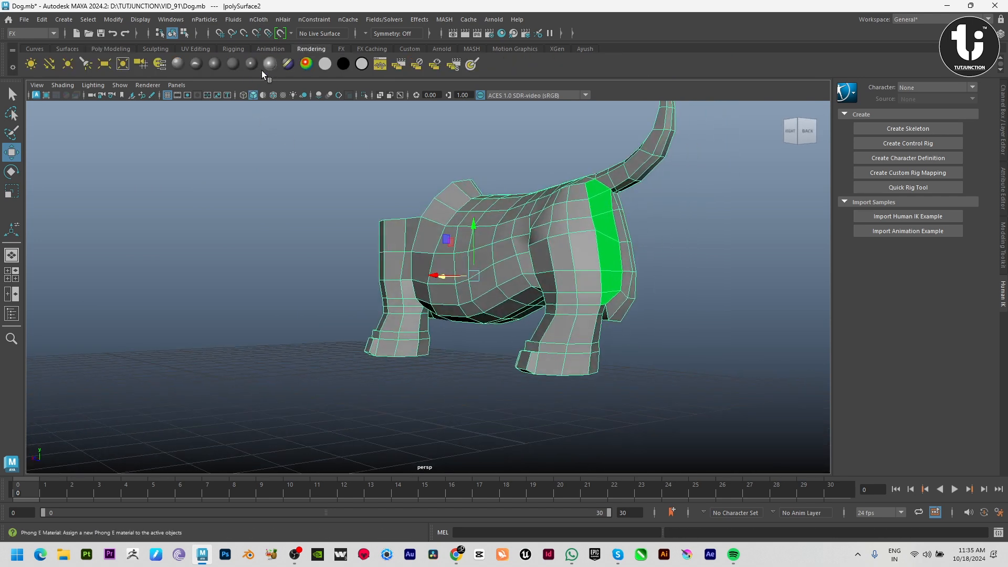
{"action": "left_click", "coordinate": [227, 68]}
{"action": "left_click", "coordinate": [191, 277]}
{"action": "left_click_drag", "start_coordinate": [320, 311], "coordinate": [396, 329], "text": "alt"}
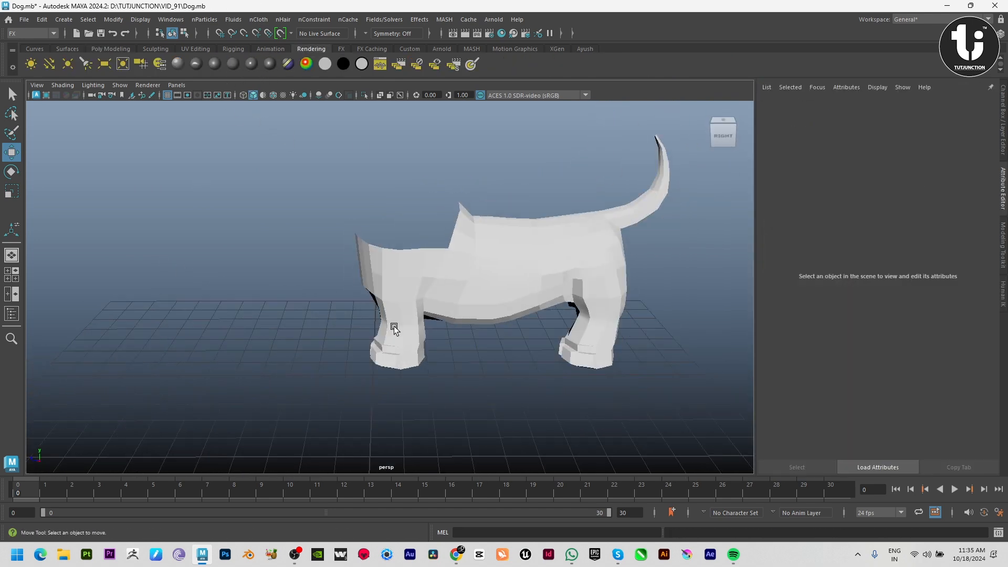
Step: Reselect the half body, darken its lambert2 material color to a medium grey, and show the mesh's channel attributes
{"action": "key", "text": "ctrl+z"}
{"action": "left_click", "coordinate": [992, 106]}
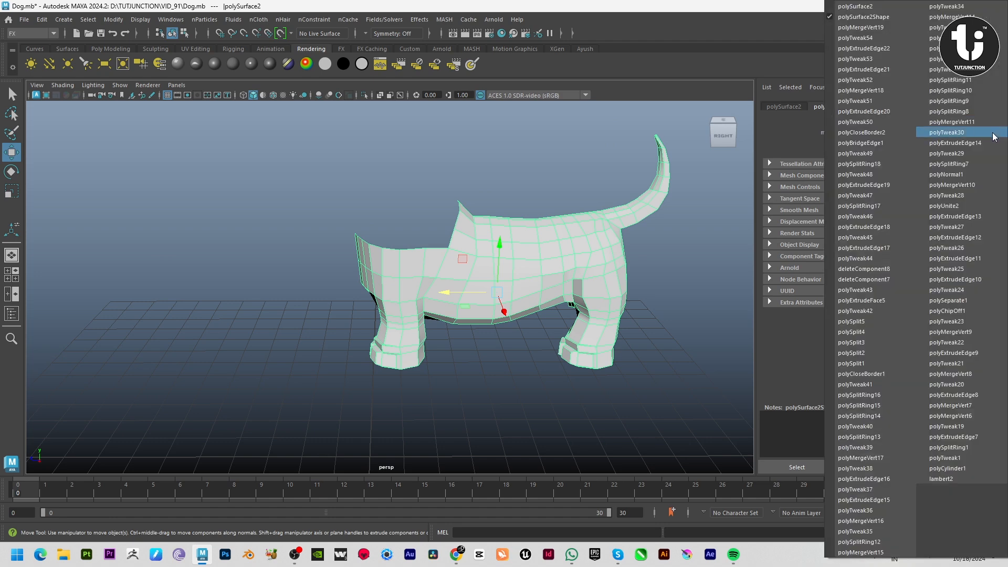
{"action": "left_click", "coordinate": [976, 475]}
{"action": "left_click_drag", "start_coordinate": [924, 225], "coordinate": [903, 224]}
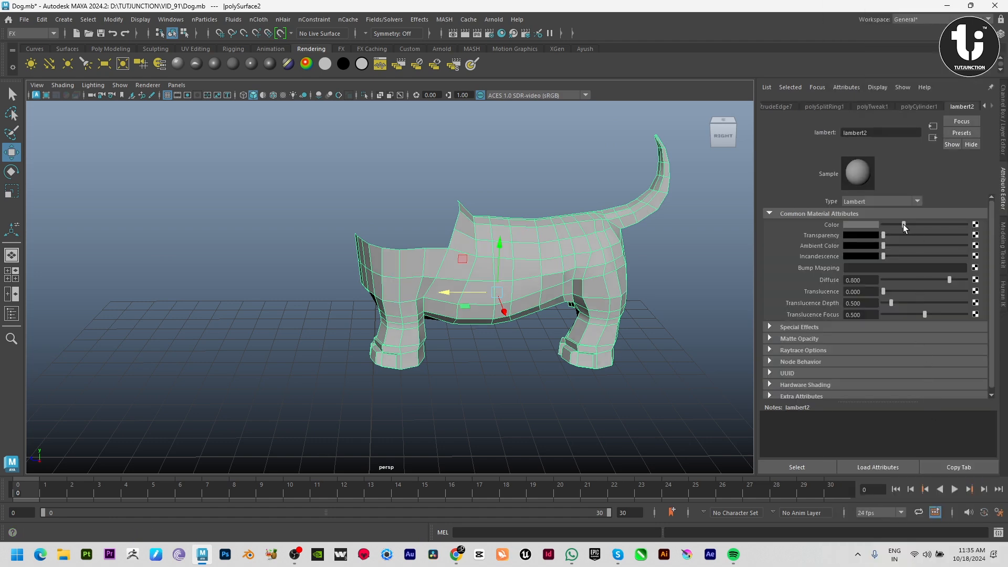
{"action": "left_click", "coordinate": [1000, 34]}
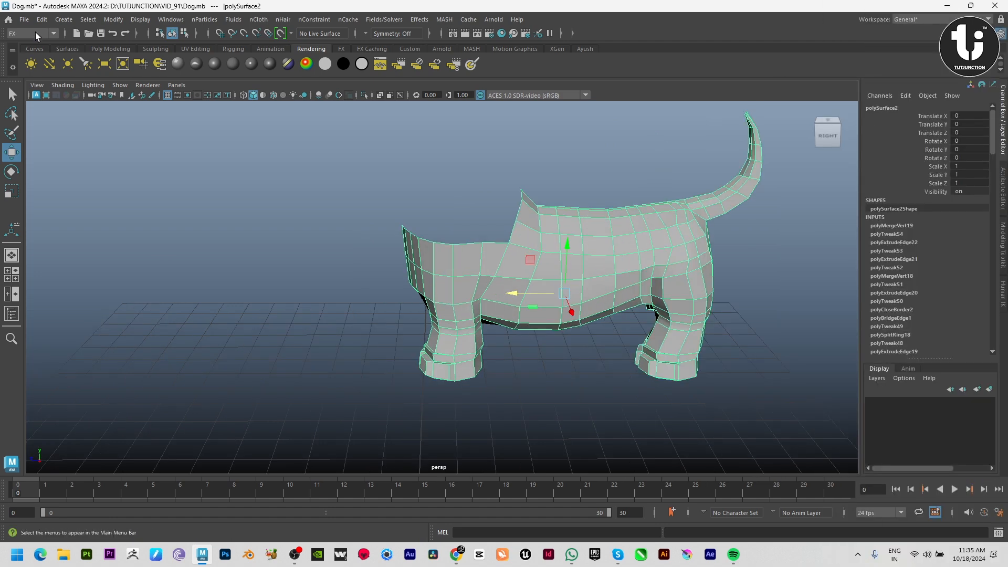
Step: Delete the half-body mesh's construction history and deselect the mesh
{"action": "left_click", "coordinate": [42, 19]}
{"action": "mouse_move", "coordinate": [137, 140]}
{"action": "left_click", "coordinate": [236, 226]}
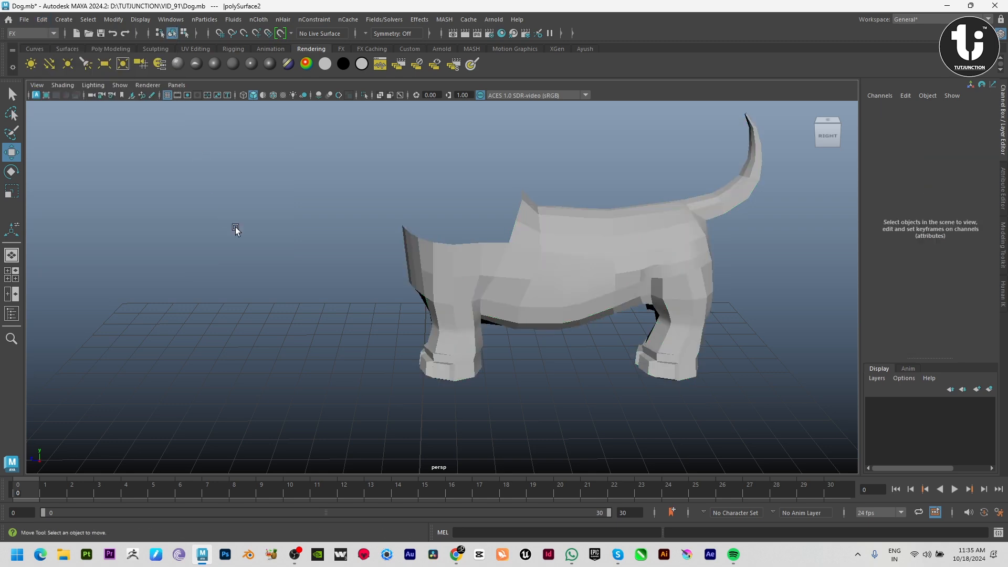
Step: Extrude the open top edges of the chest and shoulder up to the collar in the side view, and tilt the new row
{"action": "left_click", "coordinate": [513, 282]}
{"action": "key", "text": "space"}
{"action": "key", "text": "space"}
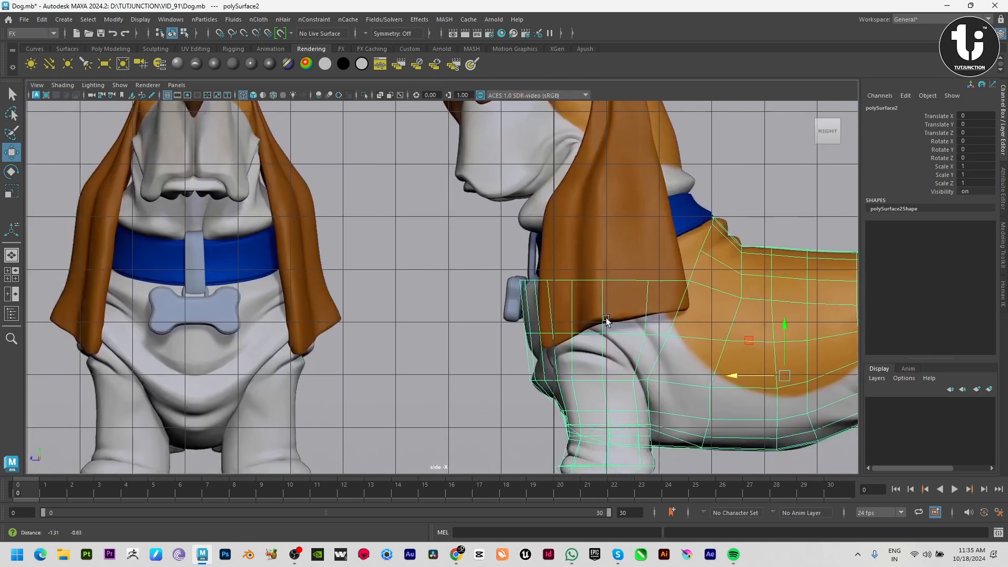
{"action": "middle_click_drag", "start_coordinate": [606, 321], "coordinate": [565, 354], "text": "alt"}
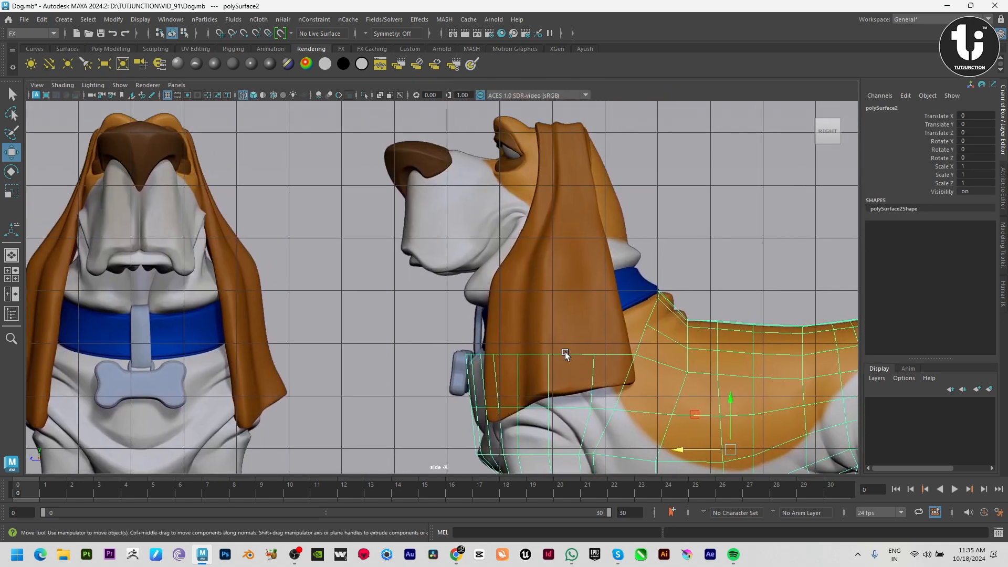
{"action": "left_click_drag", "start_coordinate": [422, 325], "coordinate": [442, 332]}
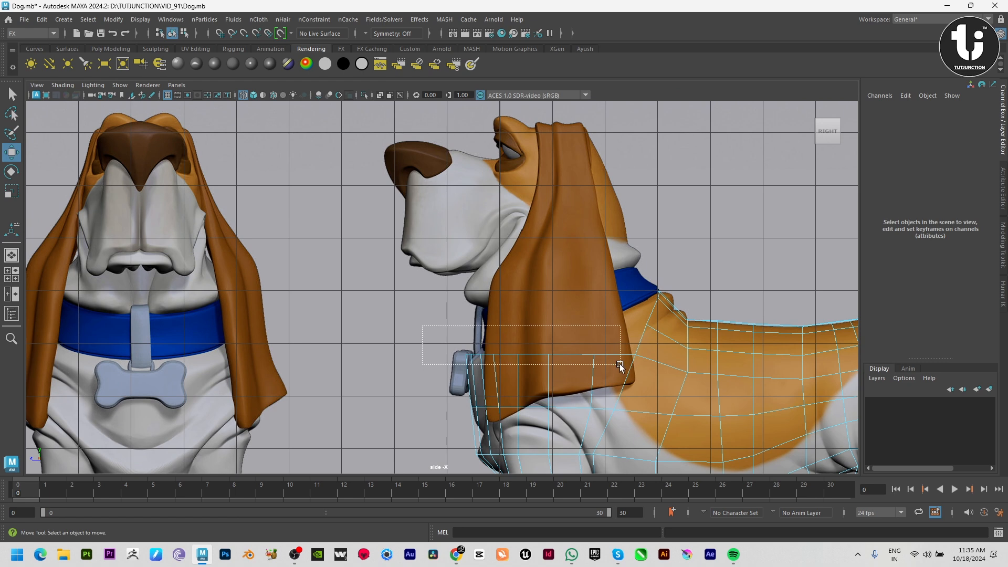
{"action": "left_click_drag", "start_coordinate": [619, 364], "coordinate": [620, 365]}
{"action": "left_click_drag", "start_coordinate": [553, 303], "coordinate": [564, 252], "text": "shift"}
{"action": "left_click_drag", "start_coordinate": [508, 295], "coordinate": [523, 289]}
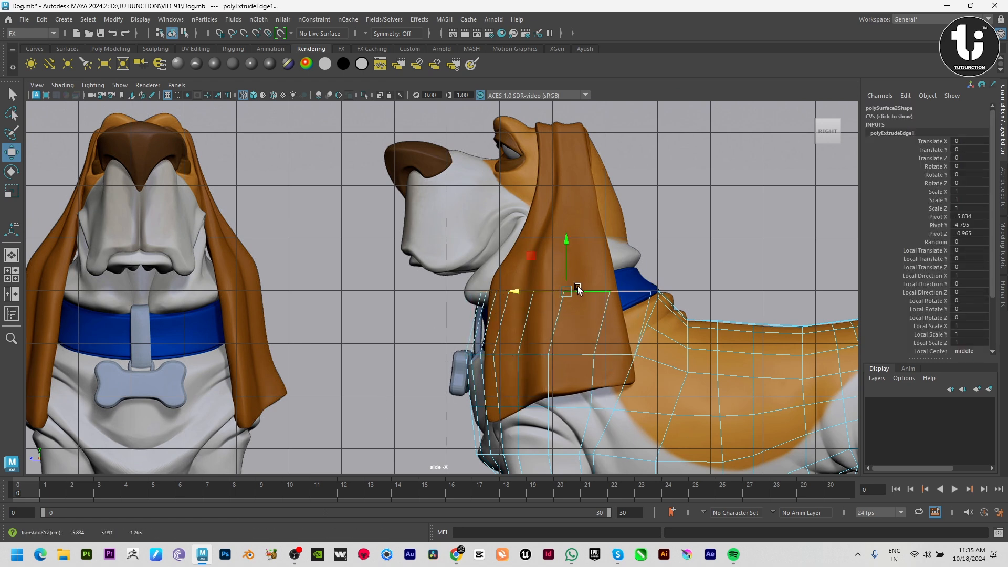
{"action": "key", "text": "e"}
{"action": "left_click_drag", "start_coordinate": [600, 276], "coordinate": [499, 297]}
{"action": "key", "text": "w"}
Step: Merge the new strip's rear top vertex with the adjacent vertex at the back of the neck
{"action": "key", "text": "space"}
{"action": "key", "text": "space"}
{"action": "scroll", "coordinate": [563, 300], "scroll_direction": "up", "scroll_amount": 3}
{"action": "right_click_drag", "start_coordinate": [239, 251], "coordinate": [194, 245]}
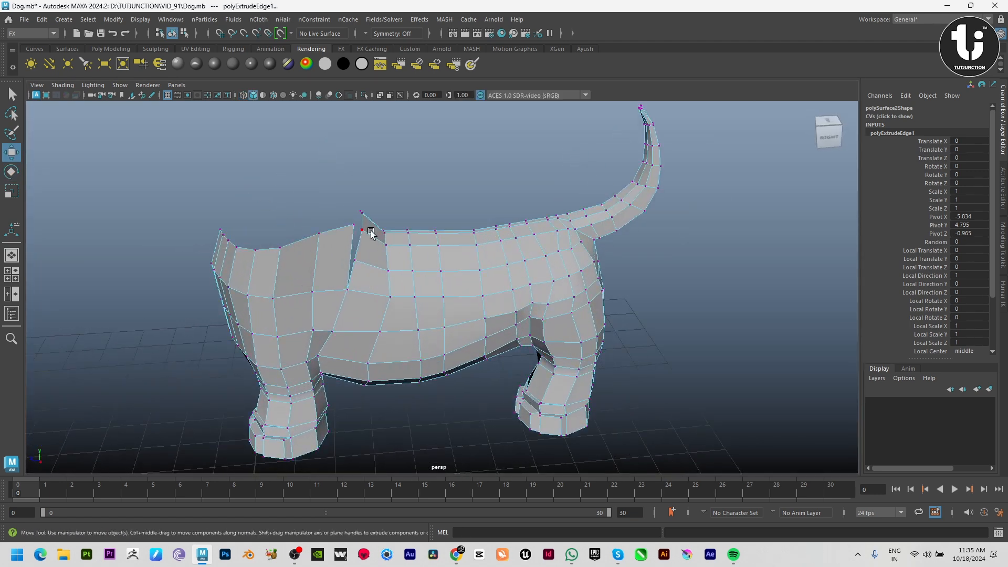
{"action": "left_click_drag", "start_coordinate": [362, 234], "coordinate": [363, 234]}
{"action": "right_click_drag", "start_coordinate": [363, 235], "coordinate": [379, 201], "text": "shift"}
Step: Reposition the new strip's top vertices near the shoulder in the side view to even out the neckline
{"action": "key", "text": "space"}
{"action": "key", "text": "space"}
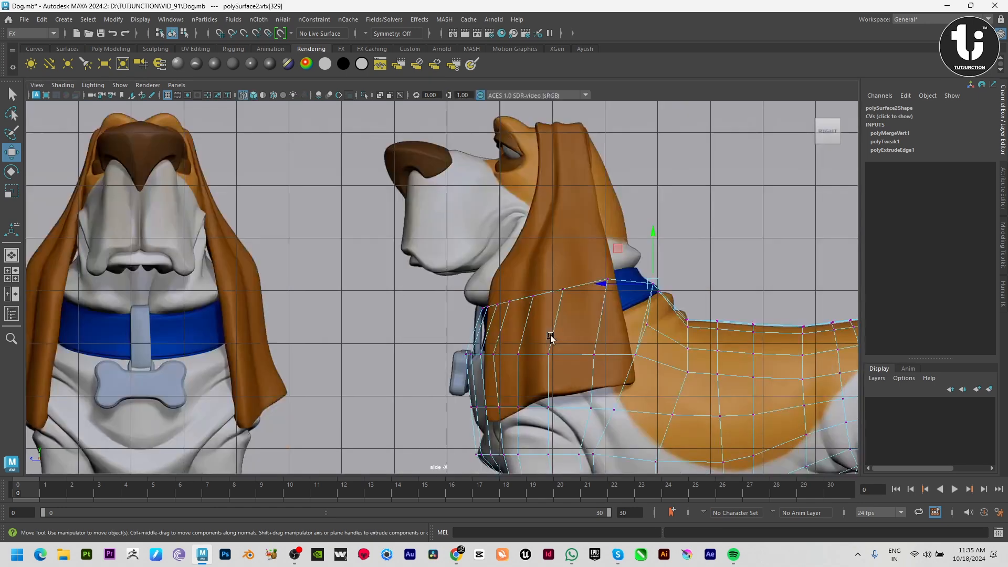
{"action": "middle_click_drag", "start_coordinate": [551, 338], "coordinate": [558, 380], "text": "alt"}
{"action": "left_click_drag", "start_coordinate": [667, 329], "coordinate": [536, 348]}
{"action": "left_click", "coordinate": [540, 342]}
Step: Insert a horizontal edge loop through the middle of the new neck strip
{"action": "right_click_drag", "start_coordinate": [566, 346], "coordinate": [657, 292]}
{"action": "right_click_drag", "start_coordinate": [629, 241], "coordinate": [600, 289], "text": "shift"}
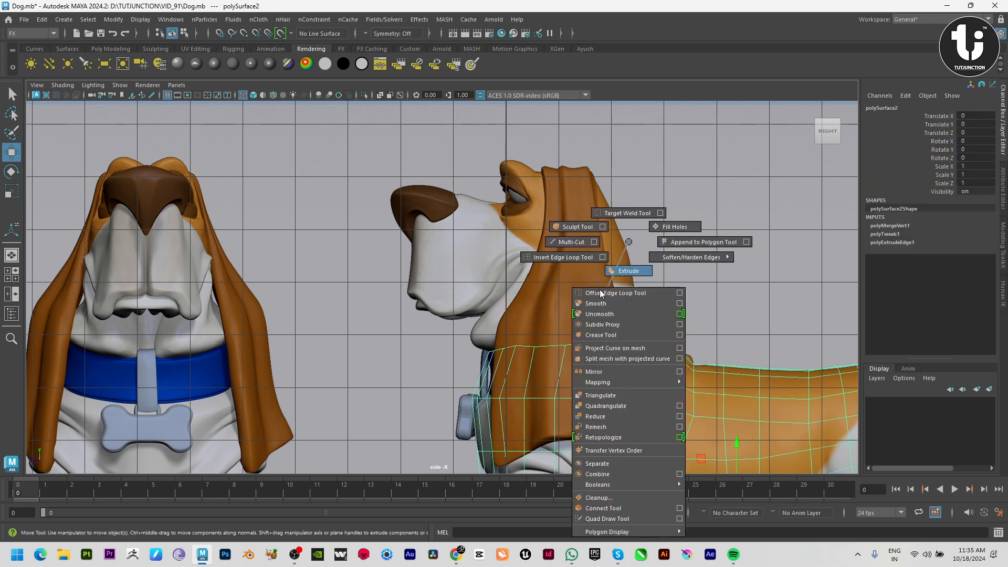
{"action": "right_click_drag", "start_coordinate": [563, 257], "coordinate": [563, 257], "text": "shift"}
{"action": "left_click", "coordinate": [508, 368]}
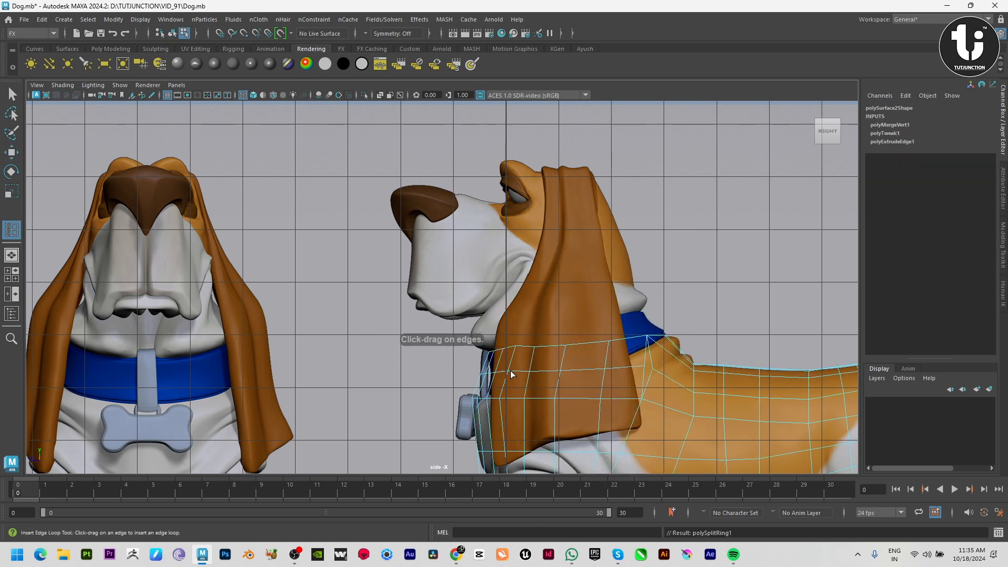
Step: Adjust the new loop's vertices front to back in the side view, from the front of the chest towards the shoulder
{"action": "right_click_drag", "start_coordinate": [509, 370], "coordinate": [445, 364]}
{"action": "left_click_drag", "start_coordinate": [446, 364], "coordinate": [465, 375]}
{"action": "key", "text": "b"}
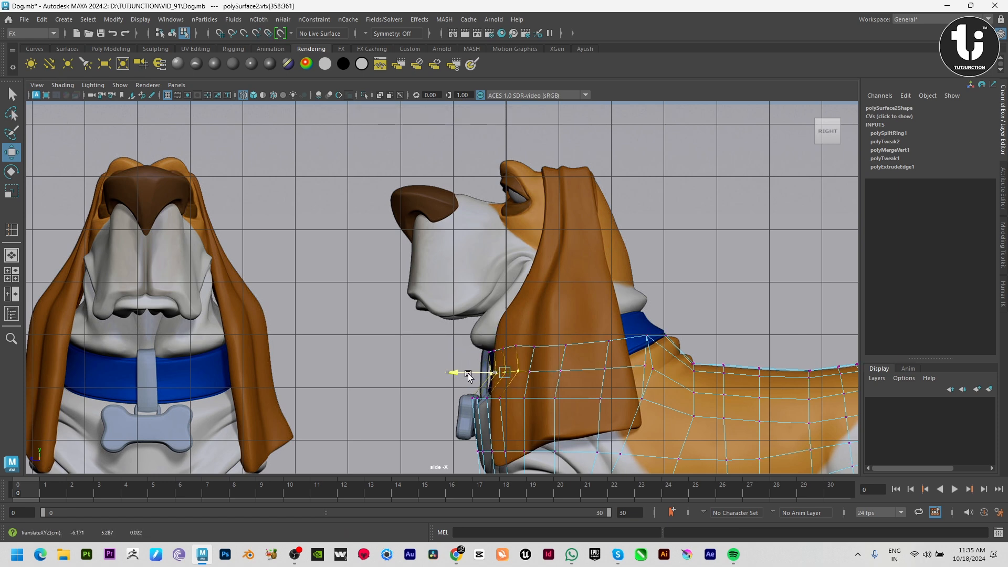
{"action": "left_click", "coordinate": [528, 372]}
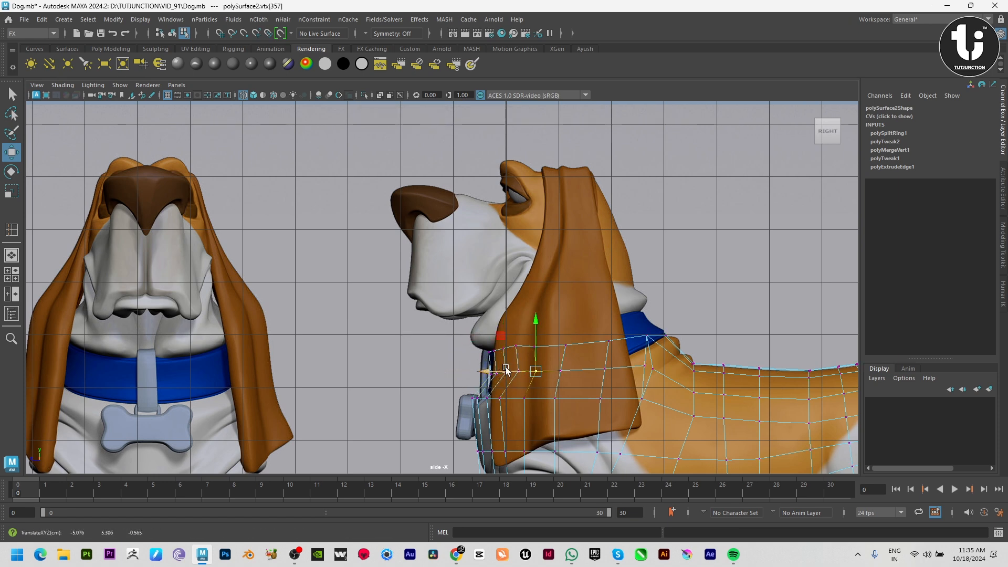
{"action": "left_click", "coordinate": [529, 371]}
Step: Merge the remaining open vertices between the new loop's rear end and the back of the neck
{"action": "key", "text": "space"}
{"action": "key", "text": "space"}
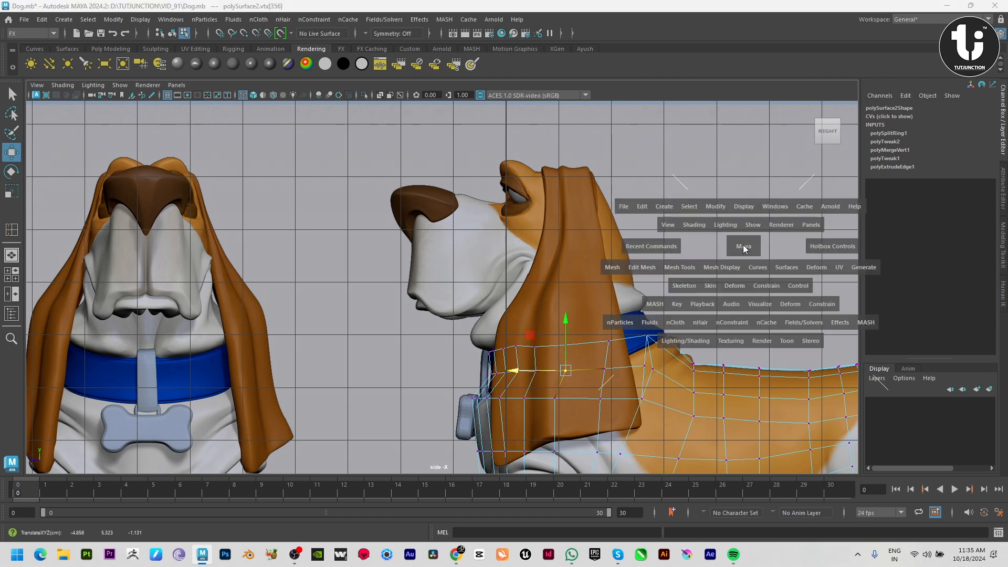
{"action": "left_click_drag", "start_coordinate": [475, 262], "coordinate": [435, 251], "text": "alt"}
{"action": "left_click_drag", "start_coordinate": [356, 250], "coordinate": [358, 251]}
{"action": "right_click_drag", "start_coordinate": [360, 249], "coordinate": [466, 172], "text": "shift"}
Step: Inspect the joined neck strip in smooth preview from the side and front, and return to the unsmoothed display
{"action": "key", "text": "3"}
{"action": "left_click", "coordinate": [465, 173]}
{"action": "scroll", "coordinate": [362, 271], "scroll_direction": "down", "scroll_amount": 3}
{"action": "left_click_drag", "start_coordinate": [362, 272], "coordinate": [506, 277], "text": "alt"}
{"action": "left_click", "coordinate": [443, 321]}
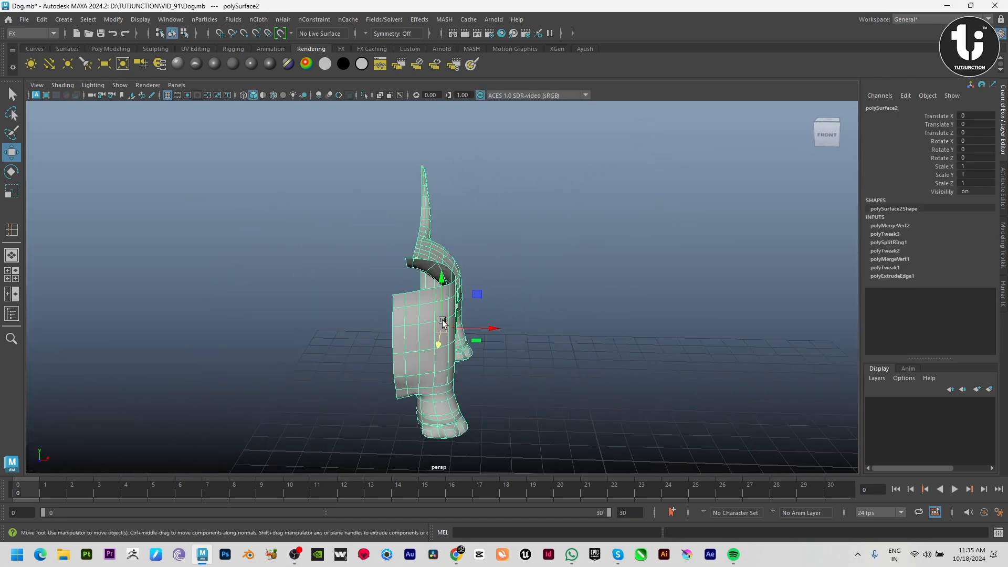
{"action": "key", "text": "1"}
Step: Select the top vertices along the side of the neck opening and move them inward in the front view
{"action": "left_click_drag", "start_coordinate": [594, 318], "coordinate": [499, 310], "text": "alt"}
{"action": "right_click_drag", "start_coordinate": [462, 273], "coordinate": [421, 269]}
{"action": "left_click_drag", "start_coordinate": [420, 270], "coordinate": [375, 243], "text": "alt"}
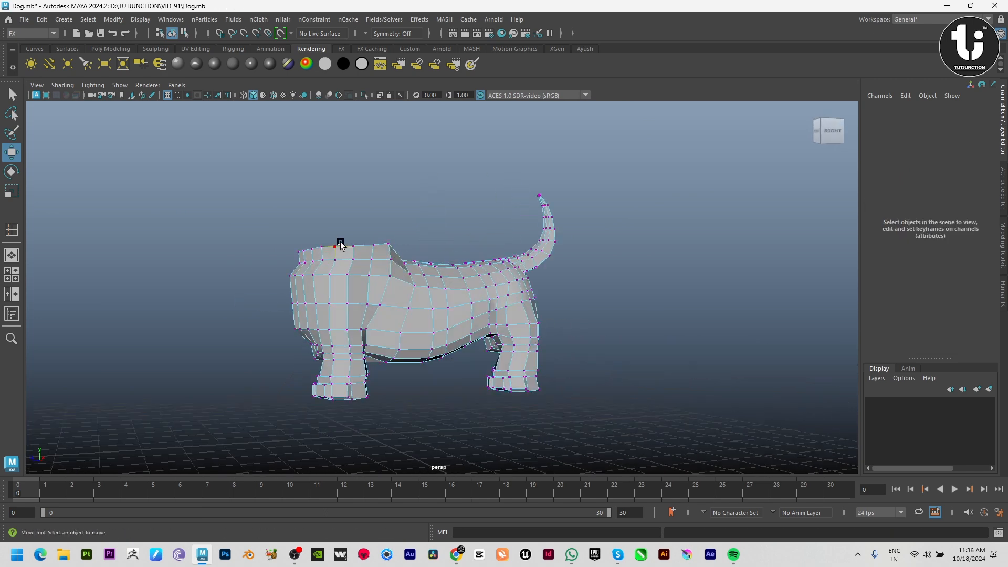
{"action": "left_click", "coordinate": [340, 242]}
{"action": "left_click", "coordinate": [359, 241], "text": "shift"}
{"action": "left_click", "coordinate": [374, 239], "text": "shift"}
{"action": "left_click", "coordinate": [389, 236], "text": "shift"}
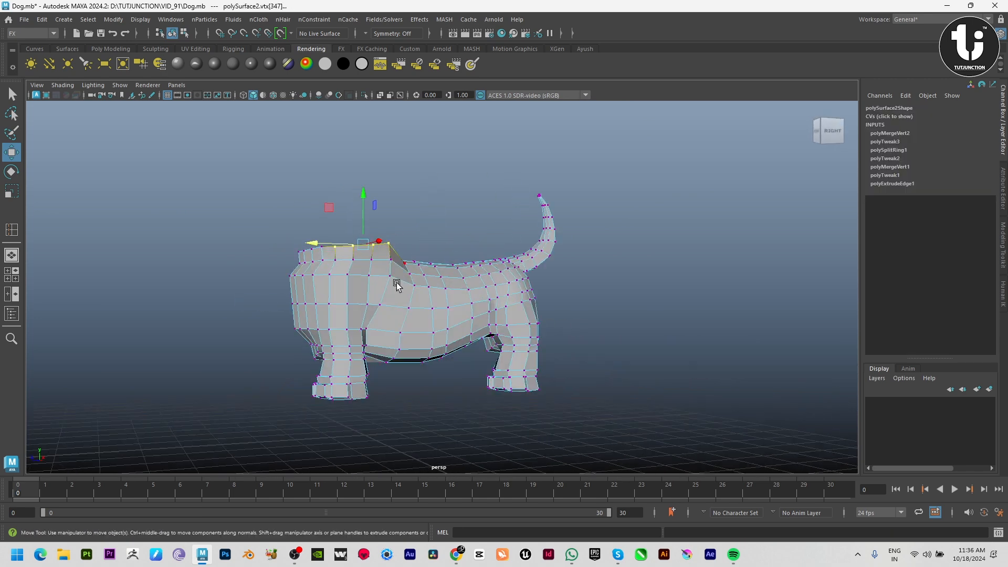
{"action": "key", "text": "space"}
{"action": "key", "text": "space"}
{"action": "left_click_drag", "start_coordinate": [636, 273], "coordinate": [597, 264]}
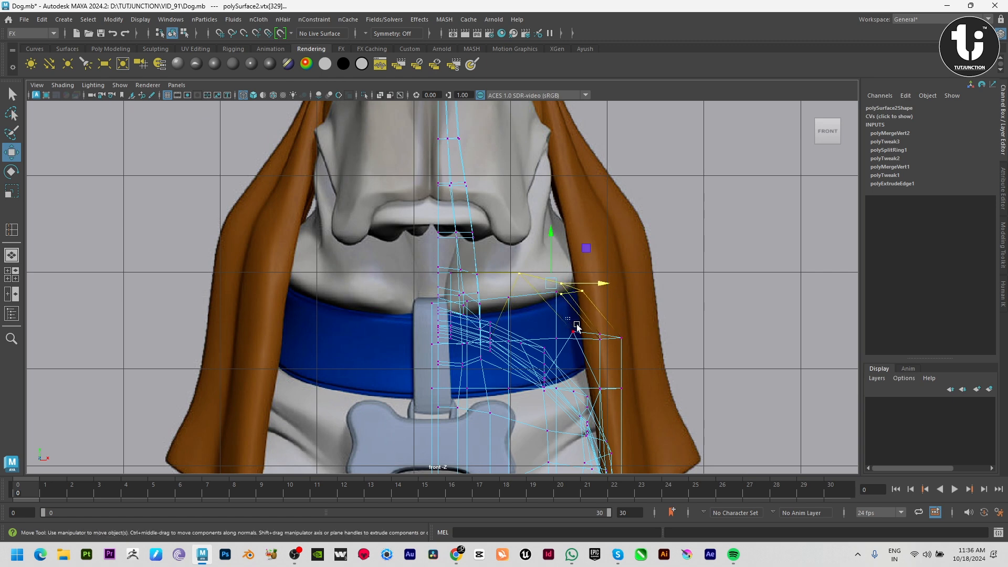
Step: Move the side vertices of the two rows below inward in the front view to taper the neck towards the collar
{"action": "left_click_drag", "start_coordinate": [570, 323], "coordinate": [608, 321]}
{"action": "left_click", "coordinate": [600, 390]}
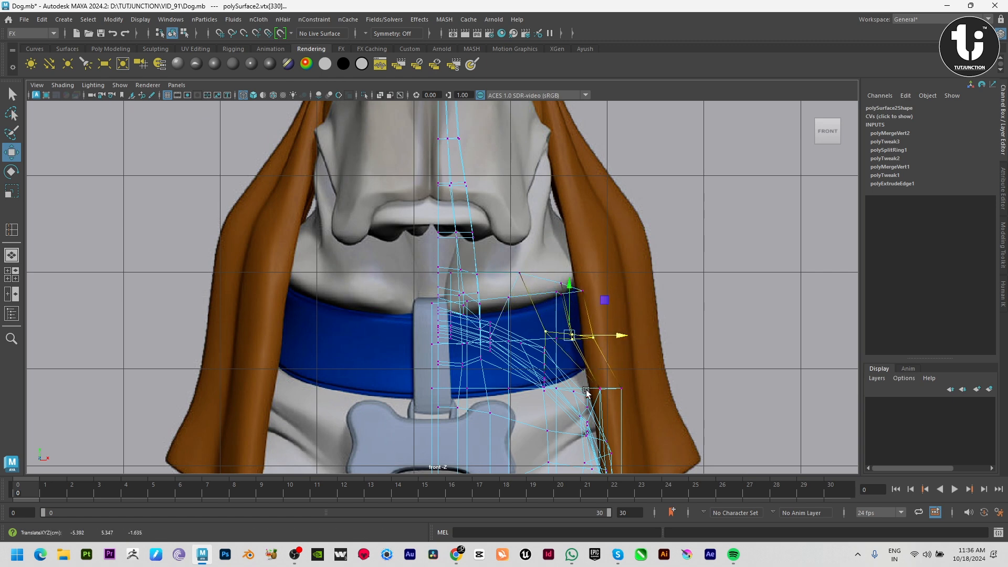
{"action": "left_click_drag", "start_coordinate": [655, 387], "coordinate": [635, 389]}
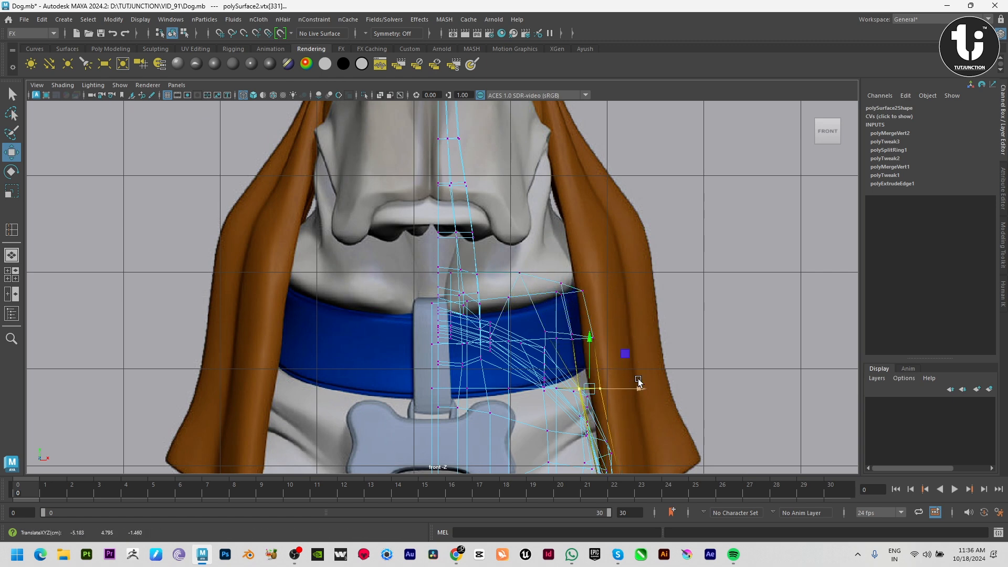
Step: Select the two upper vertices at the front corner of the neck and move them inward towards the body's centre line
{"action": "key", "text": "space"}
{"action": "key", "text": "space"}
{"action": "left_click_drag", "start_coordinate": [533, 310], "coordinate": [713, 460], "text": "alt"}
{"action": "left_click_drag", "start_coordinate": [414, 326], "coordinate": [475, 330], "text": "alt"}
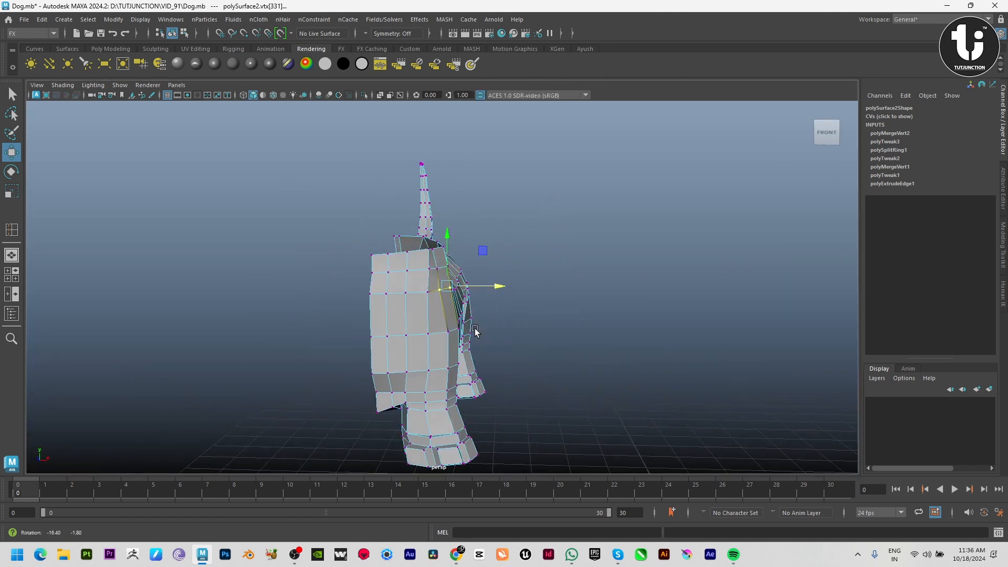
{"action": "right_click_drag", "start_coordinate": [474, 331], "coordinate": [565, 310]}
{"action": "right_click_drag", "start_coordinate": [357, 288], "coordinate": [317, 287]}
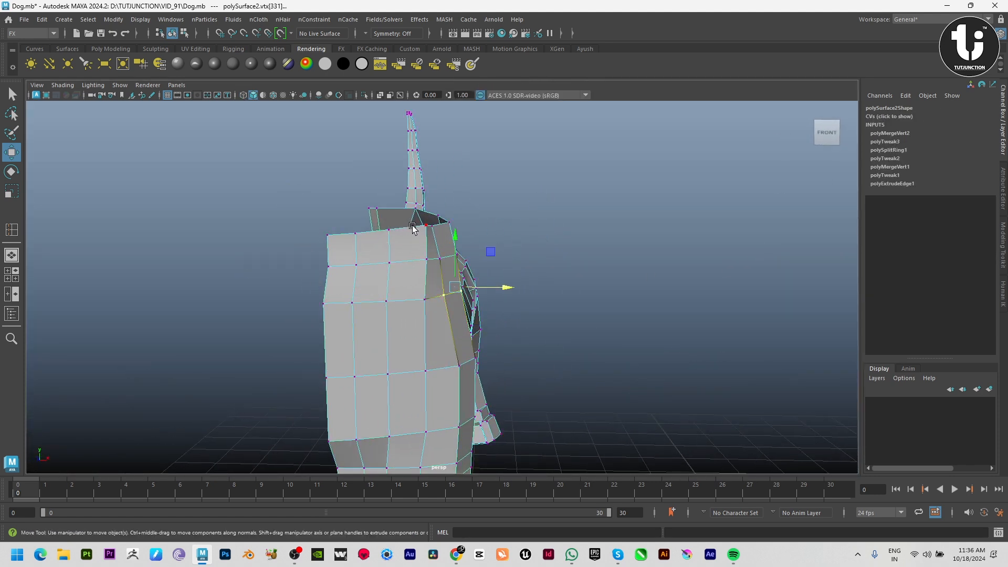
{"action": "left_click", "coordinate": [414, 209]}
{"action": "left_click", "coordinate": [421, 262]}
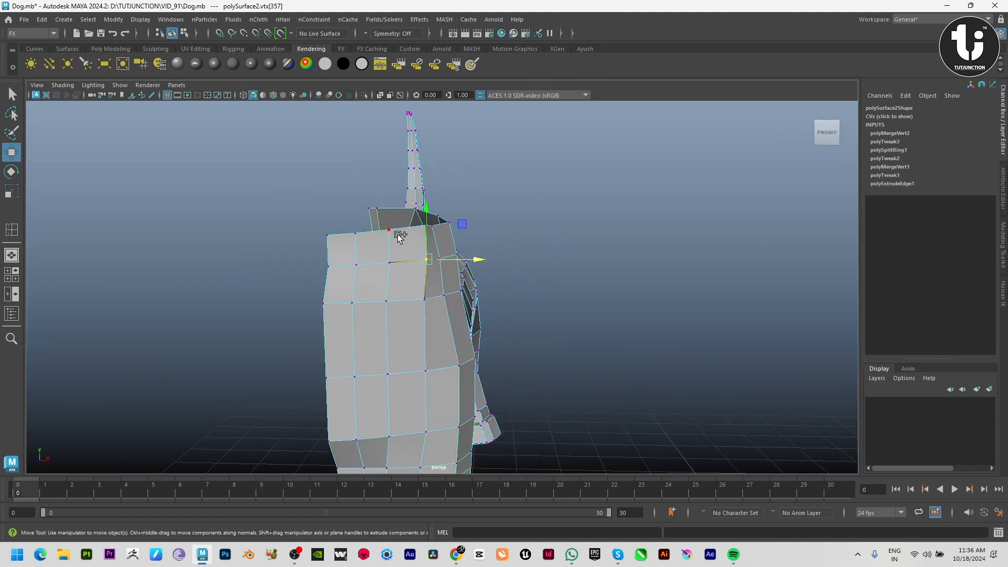
{"action": "left_click", "coordinate": [393, 232], "text": "shift"}
{"action": "key", "text": "ctrl+z"}
{"action": "right_click_drag", "start_coordinate": [418, 249], "coordinate": [494, 376], "text": "alt"}
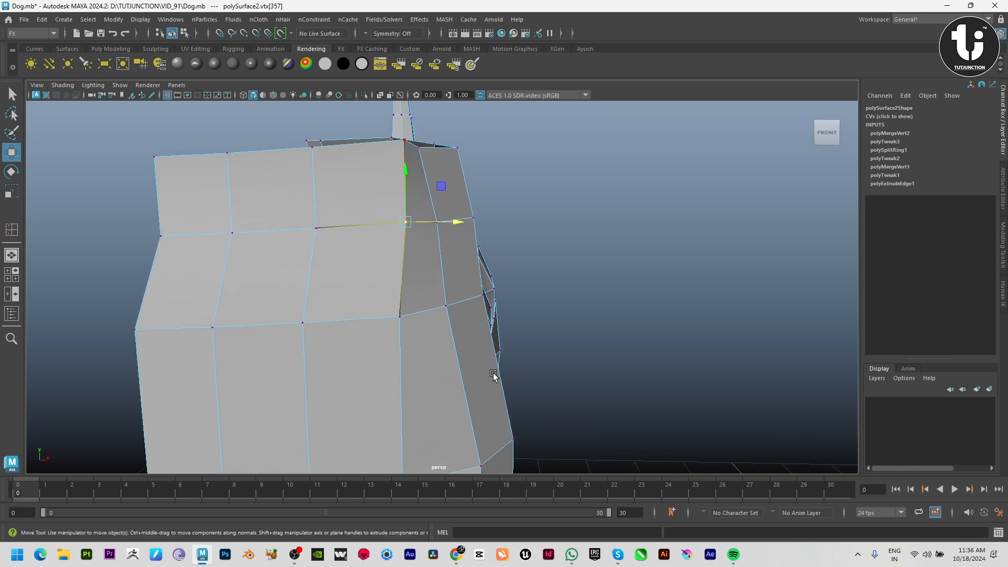
{"action": "left_click", "coordinate": [391, 145], "text": "shift"}
{"action": "key", "text": "ctrl+z"}
{"action": "left_click", "coordinate": [404, 146], "text": "shift"}
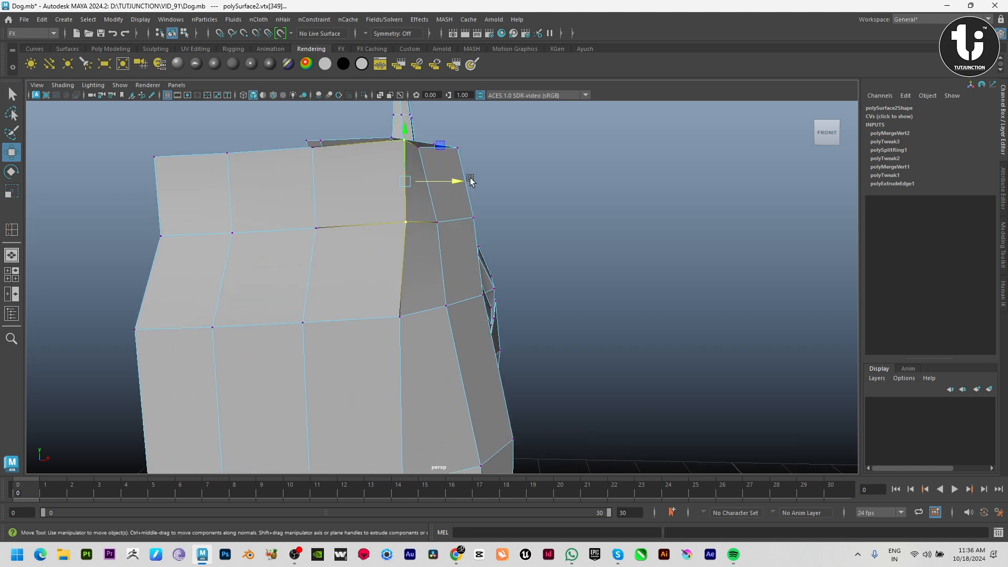
{"action": "left_click_drag", "start_coordinate": [458, 180], "coordinate": [420, 179]}
Step: Lower the two front-corner neck vertices individually to level them with their neighbouring rows
{"action": "middle_click_drag", "start_coordinate": [448, 205], "coordinate": [529, 213], "text": "alt"}
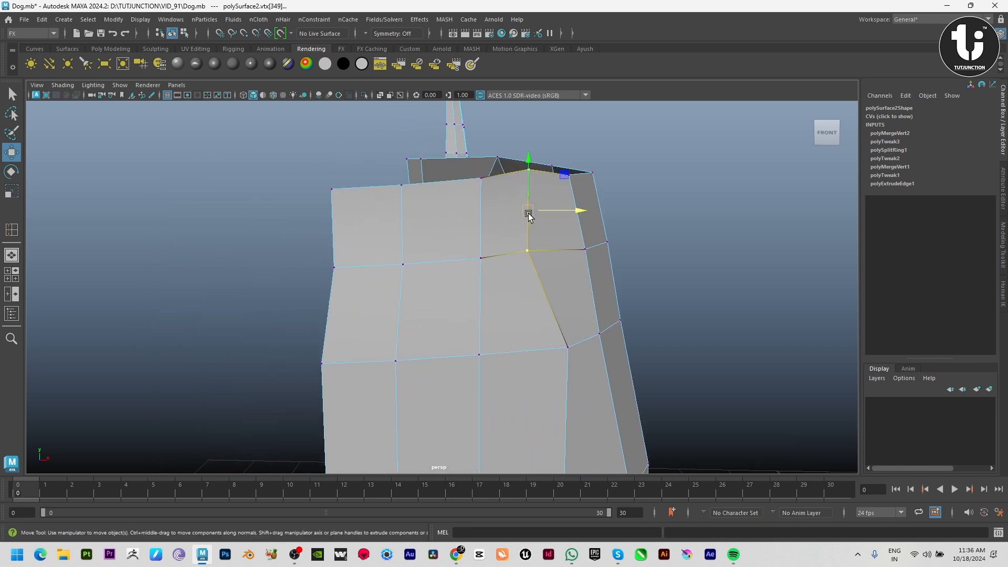
{"action": "left_click_drag", "start_coordinate": [538, 298], "coordinate": [484, 221], "text": "ctrl"}
{"action": "left_click_drag", "start_coordinate": [523, 150], "coordinate": [534, 151]}
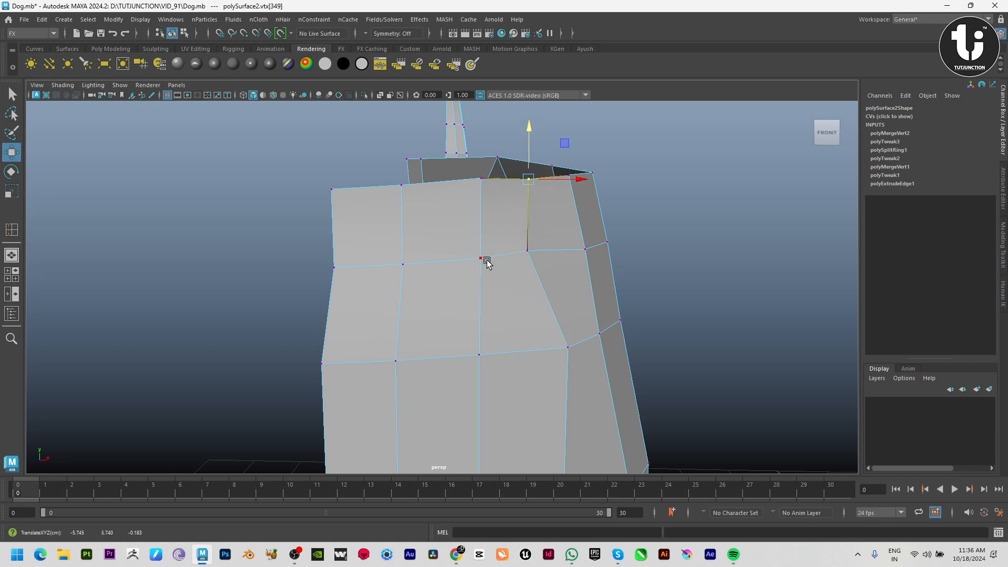
{"action": "left_click", "coordinate": [528, 251]}
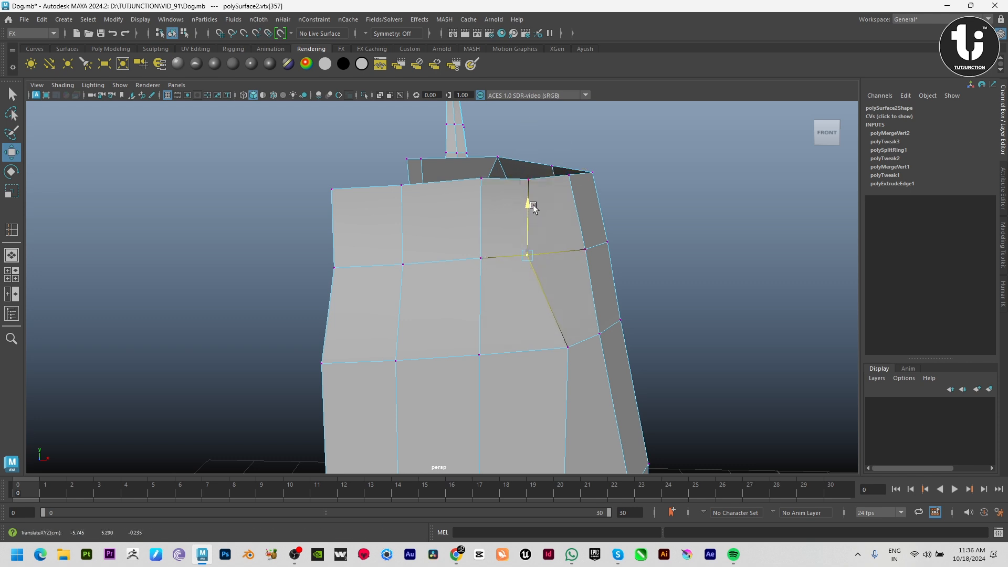
Step: Move the next pair of upper front neck vertices inward to even out the column spacing
{"action": "left_click", "coordinate": [488, 256]}
{"action": "left_click", "coordinate": [473, 187], "text": "shift"}
{"action": "left_click_drag", "start_coordinate": [530, 218], "coordinate": [520, 217]}
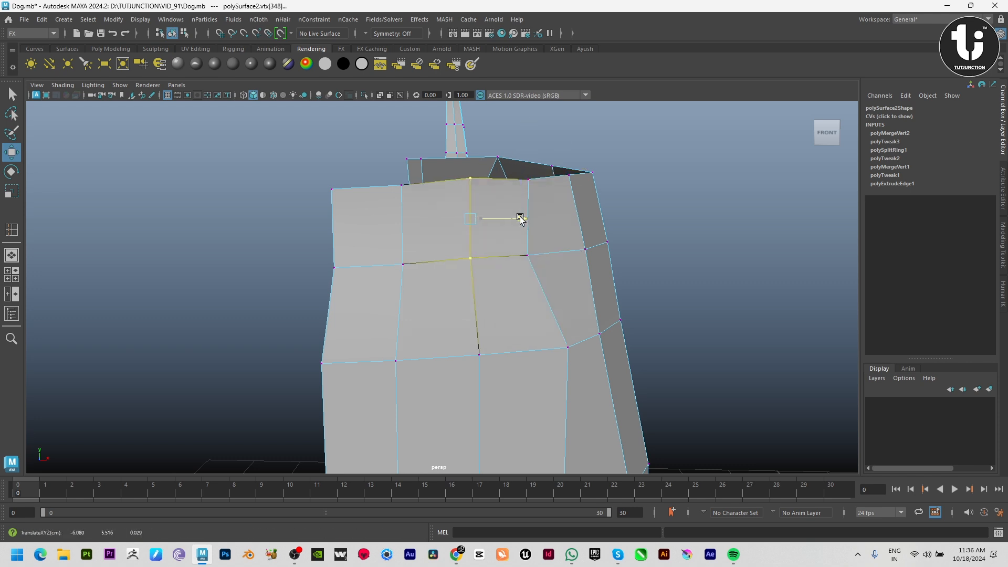
{"action": "left_click_drag", "start_coordinate": [465, 181], "coordinate": [463, 178]}
Step: Move the selected front neck vertices forward, and adjust the top vertices towards the rear of the neck opening
{"action": "left_click_drag", "start_coordinate": [567, 230], "coordinate": [361, 283], "text": "alt"}
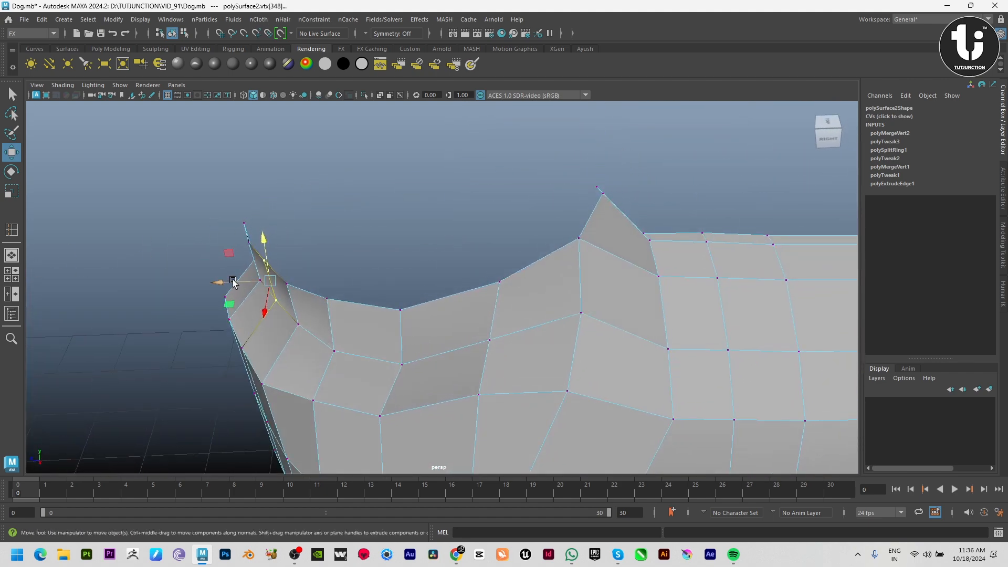
{"action": "left_click_drag", "start_coordinate": [233, 283], "coordinate": [227, 281]}
{"action": "left_click_drag", "start_coordinate": [581, 284], "coordinate": [480, 285], "text": "alt"}
{"action": "left_click", "coordinate": [418, 342]}
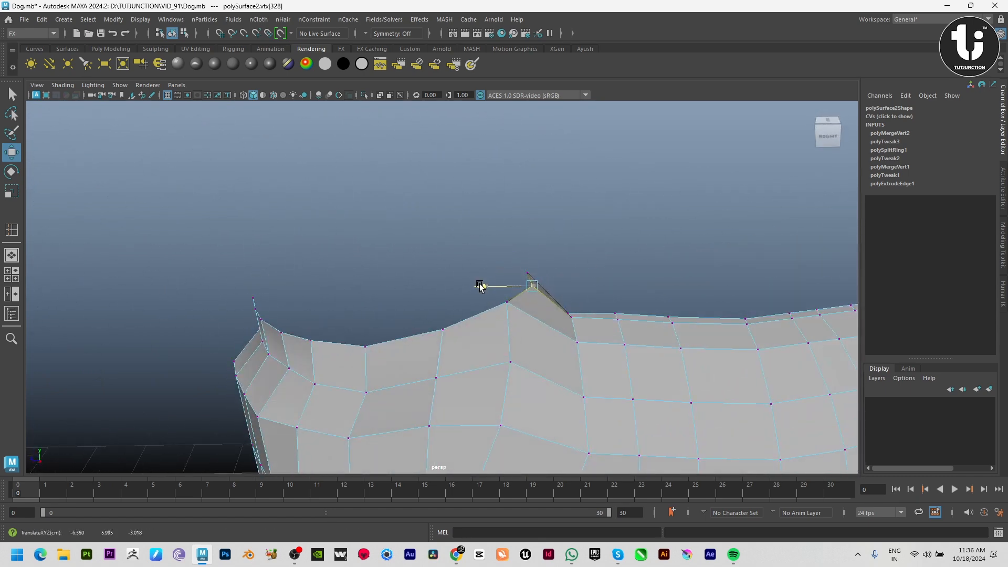
Step: Inspect the neck opening and half body in smooth preview, and return to the unsmoothed display
{"action": "key", "text": "3"}
{"action": "right_click_drag", "start_coordinate": [531, 336], "coordinate": [588, 295]}
{"action": "left_click", "coordinate": [604, 278]}
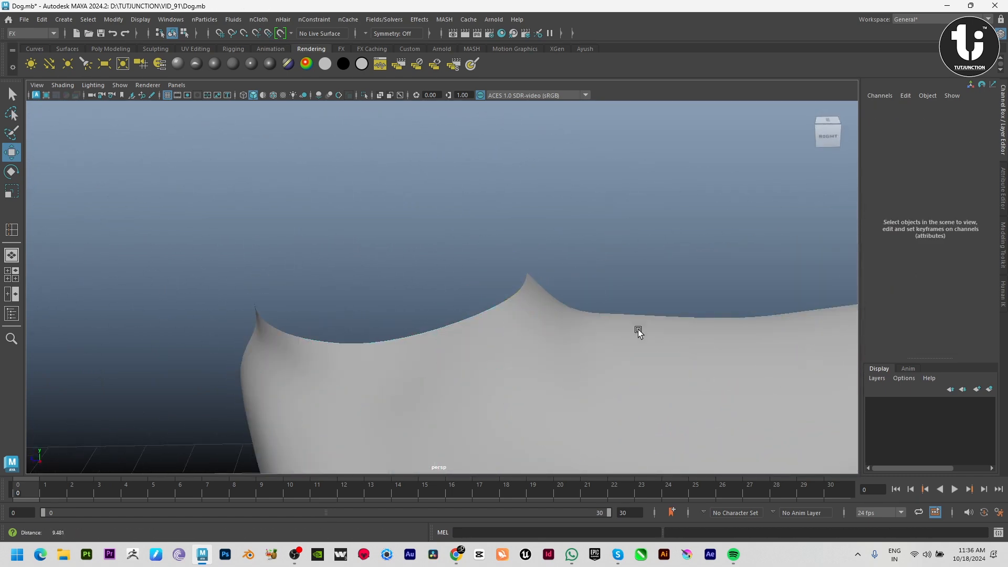
{"action": "right_click_drag", "start_coordinate": [639, 331], "coordinate": [399, 341], "text": "alt"}
{"action": "left_click_drag", "start_coordinate": [399, 341], "coordinate": [251, 329], "text": "alt"}
{"action": "left_click", "coordinate": [411, 373]}
{"action": "key", "text": "1"}
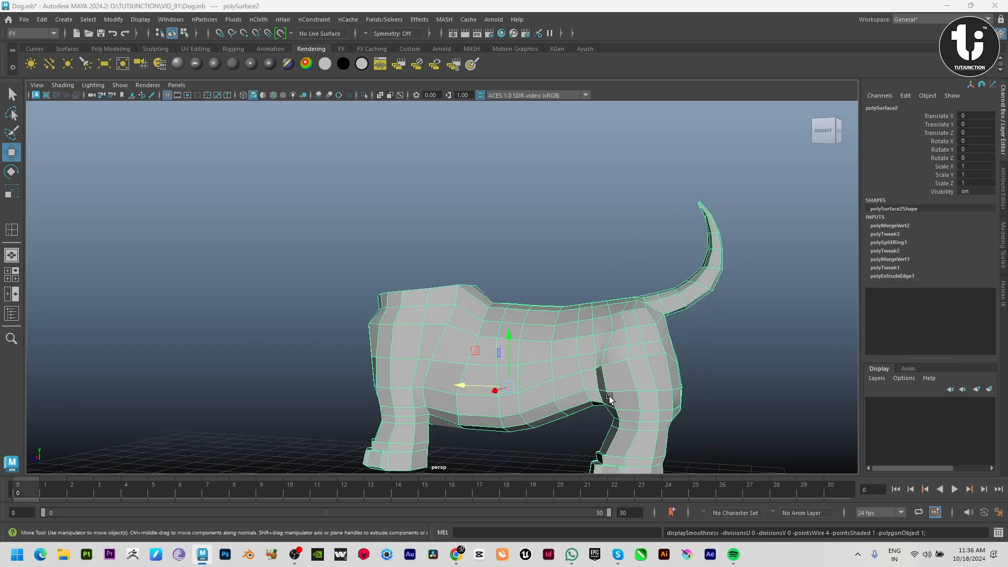
Step: Insert a vertical edge loop through the shoulder just behind the collar in the side view
{"action": "key", "text": "space"}
{"action": "key", "text": "space"}
{"action": "right_click_drag", "start_coordinate": [693, 381], "coordinate": [662, 244], "text": "alt"}
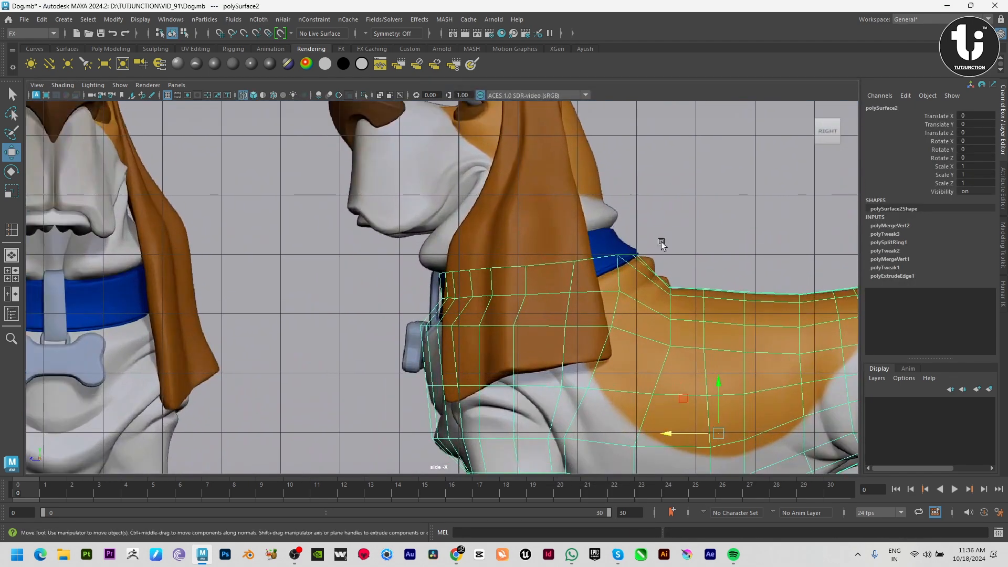
{"action": "right_click_drag", "start_coordinate": [664, 188], "coordinate": [604, 209], "text": "shift"}
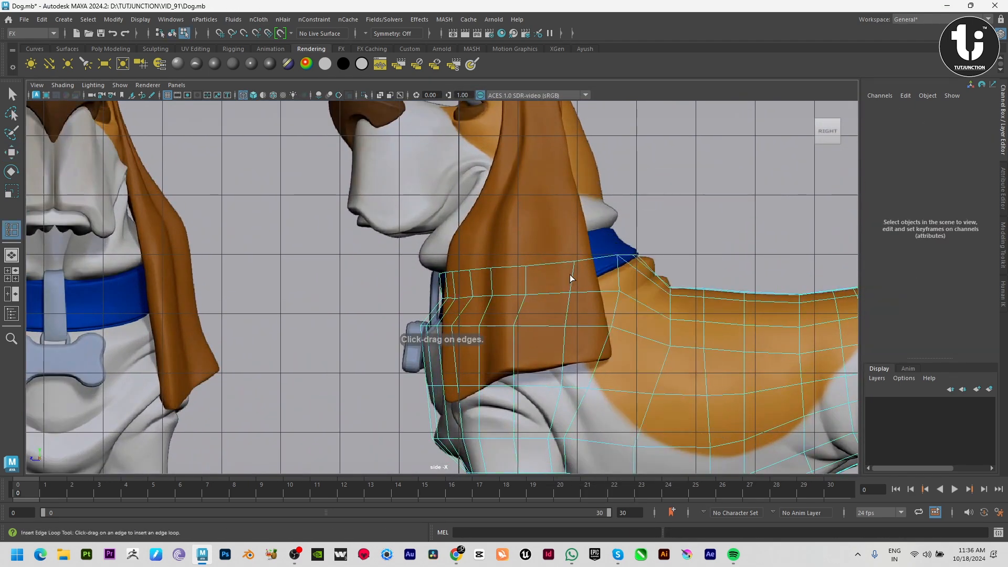
{"action": "left_click", "coordinate": [572, 277]}
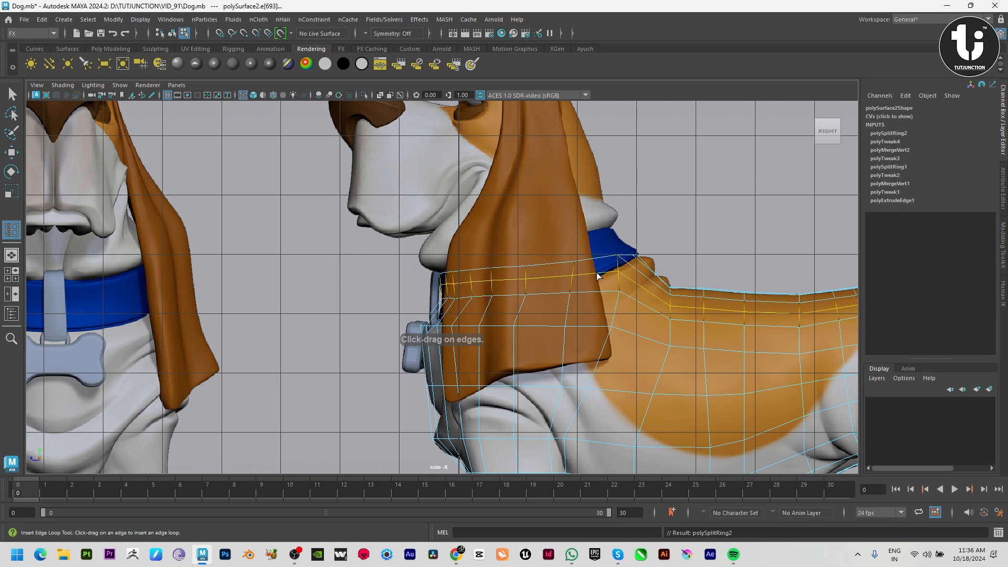
{"action": "key", "text": "ctrl+z"}
{"action": "left_click", "coordinate": [645, 274]}
{"action": "left_click_drag", "start_coordinate": [646, 278], "coordinate": [644, 277]}
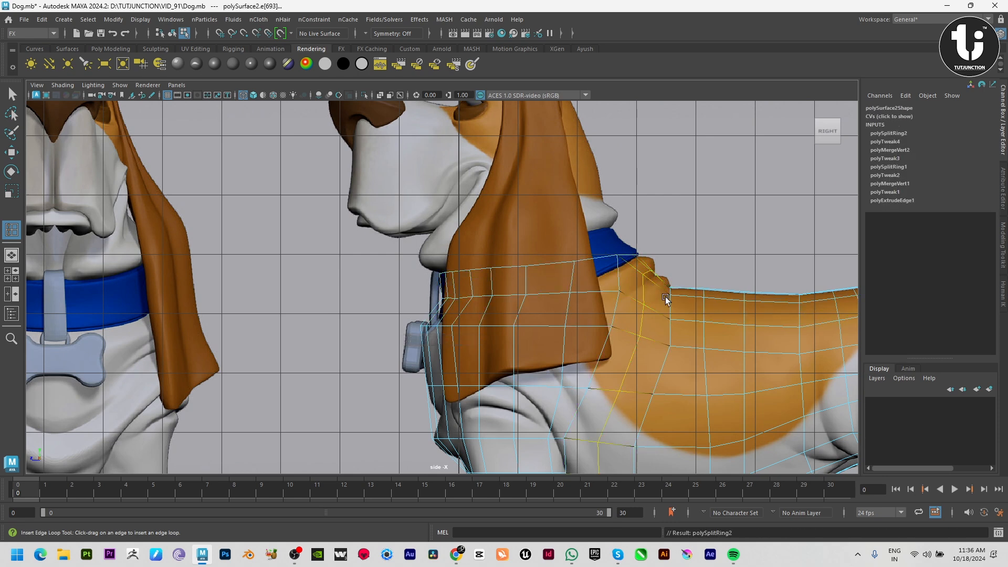
Step: Move the new loop's top vertex slightly in the side view to follow the shoulder bump just behind the collar
{"action": "key", "text": "w"}
{"action": "middle_click_drag", "start_coordinate": [696, 350], "coordinate": [668, 342], "text": "alt"}
{"action": "key", "text": "1"}
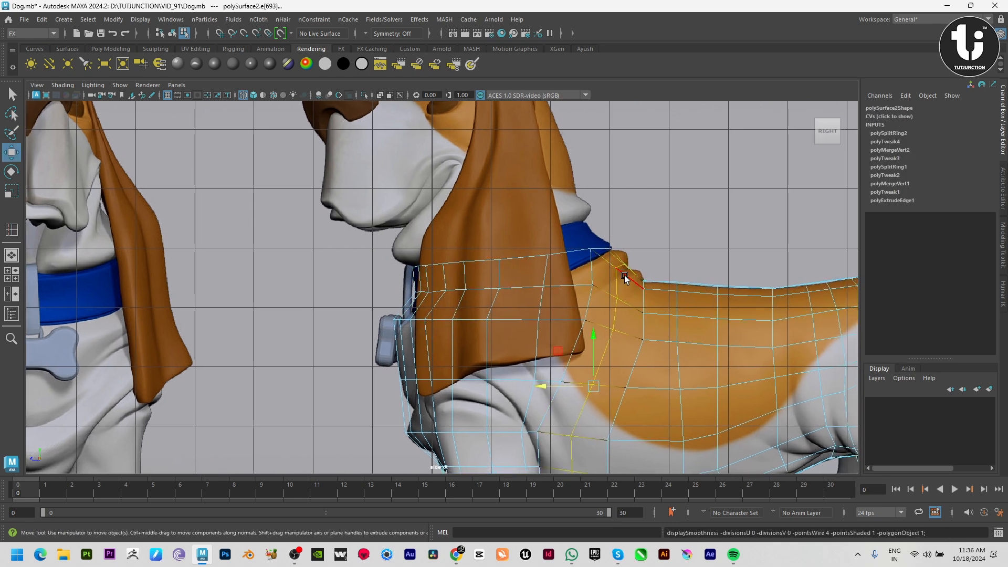
{"action": "key", "text": "F9"}
{"action": "left_click", "coordinate": [621, 265]}
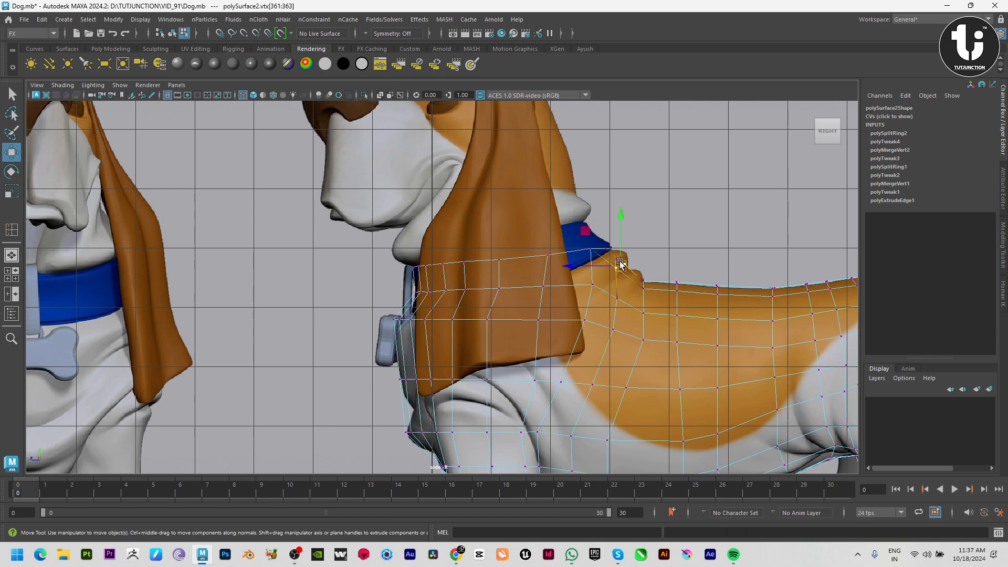
{"action": "left_click_drag", "start_coordinate": [621, 265], "coordinate": [623, 266]}
{"action": "key", "text": "space"}
{"action": "key", "text": "space"}
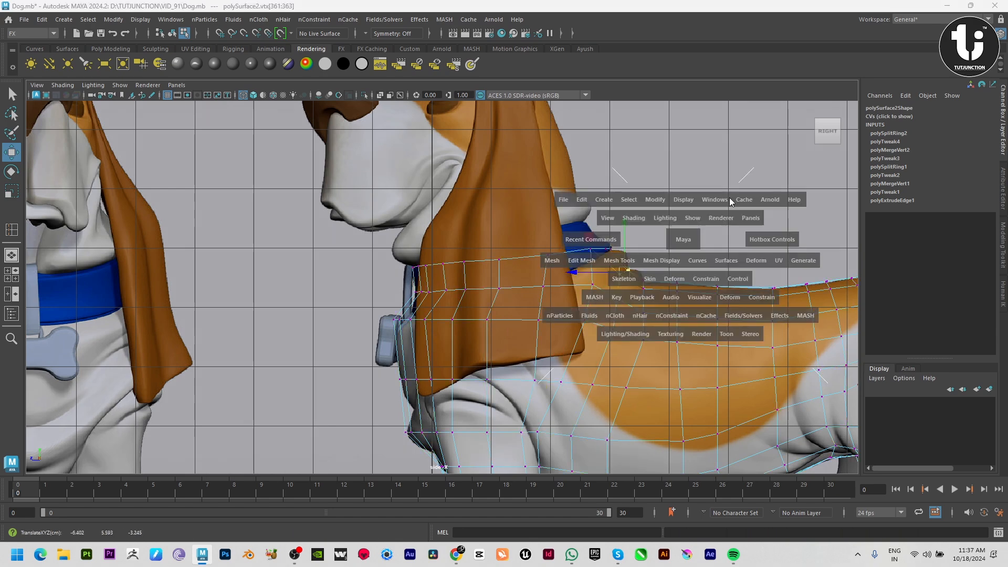
Step: Try a mirrored duplicate of the half body with Scale X at -1, placed against the open centre edge at Translate X about -2.471
{"action": "left_click_drag", "start_coordinate": [720, 254], "coordinate": [475, 318], "text": "alt"}
{"action": "right_click_drag", "start_coordinate": [475, 318], "coordinate": [521, 231]}
{"action": "left_click", "coordinate": [491, 300]}
{"action": "left_click_drag", "start_coordinate": [491, 301], "coordinate": [565, 310], "text": "alt"}
{"action": "left_click", "coordinate": [484, 358]}
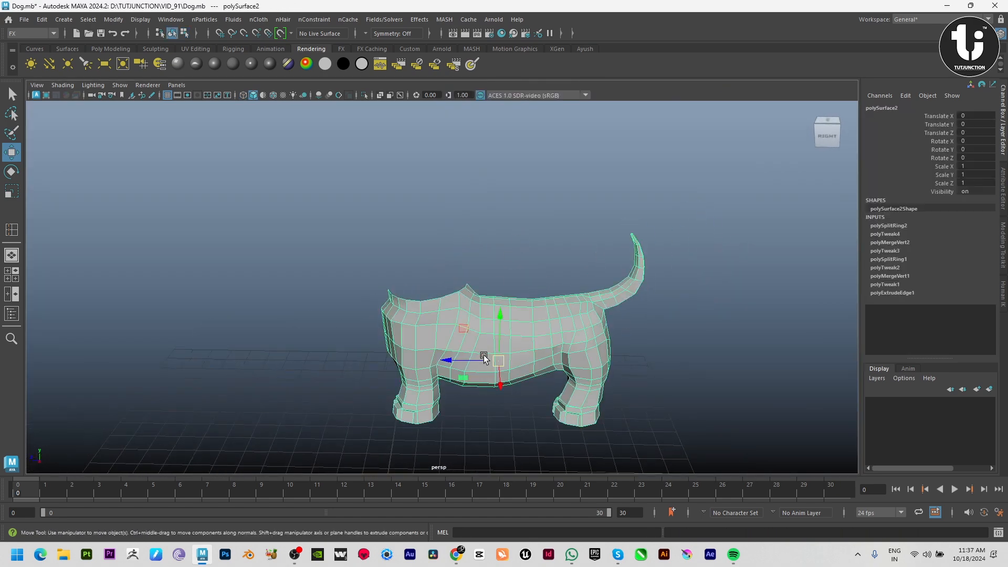
{"action": "left_click", "coordinate": [528, 270]}
{"action": "left_click_drag", "start_coordinate": [528, 270], "coordinate": [594, 283], "text": "alt"}
{"action": "left_click_drag", "start_coordinate": [668, 329], "coordinate": [596, 341], "text": "alt"}
{"action": "left_click", "coordinate": [453, 344]}
{"action": "left_click_drag", "start_coordinate": [452, 344], "coordinate": [459, 348], "text": "alt"}
{"action": "key", "text": "ctrl+shift+d"}
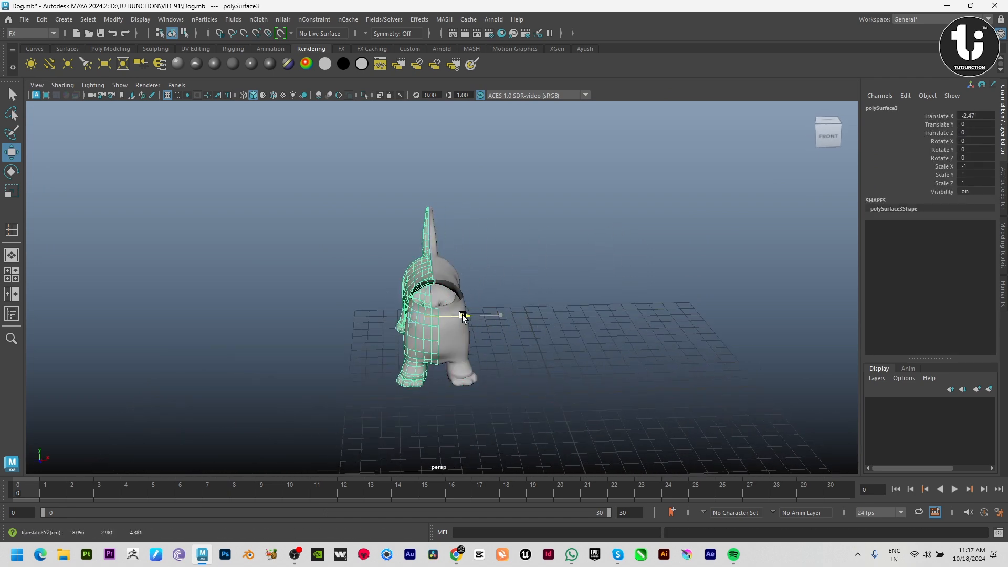
Step: Inspect the two halves together and delete the mirrored copy
{"action": "left_click", "coordinate": [526, 323]}
{"action": "left_click_drag", "start_coordinate": [526, 322], "coordinate": [409, 356], "text": "alt"}
{"action": "left_click", "coordinate": [413, 355]}
{"action": "key", "text": "Delete"}
Step: Select all centre-line vertices of the half body, from the tail tip down to the belly, in the front view
{"action": "left_click", "coordinate": [479, 338]}
{"action": "right_click_drag", "start_coordinate": [478, 337], "coordinate": [344, 346]}
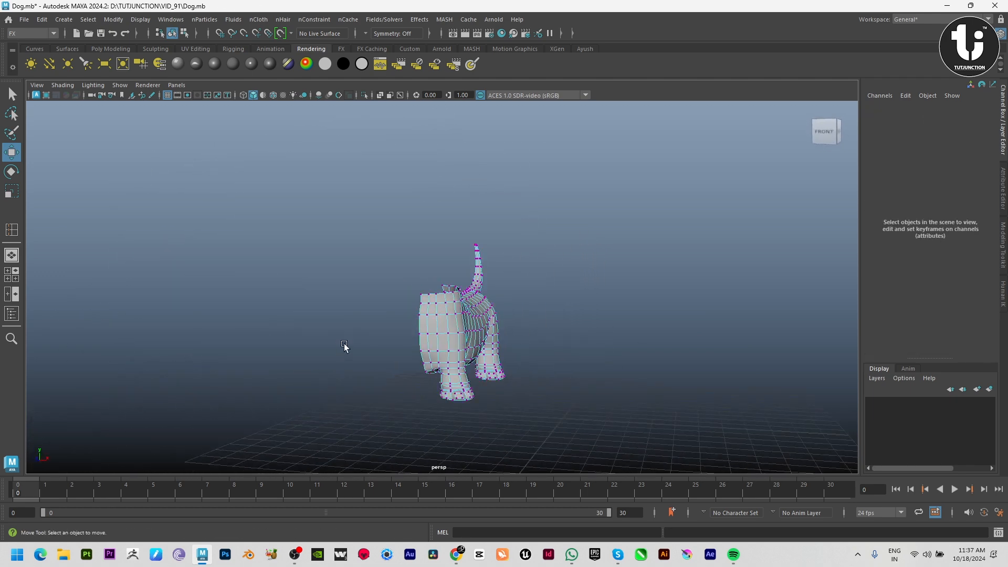
{"action": "key", "text": "space"}
{"action": "key", "text": "space"}
{"action": "scroll", "coordinate": [405, 318], "scroll_direction": "down", "scroll_amount": 4}
{"action": "scroll", "coordinate": [425, 295], "scroll_direction": "down", "scroll_amount": 3}
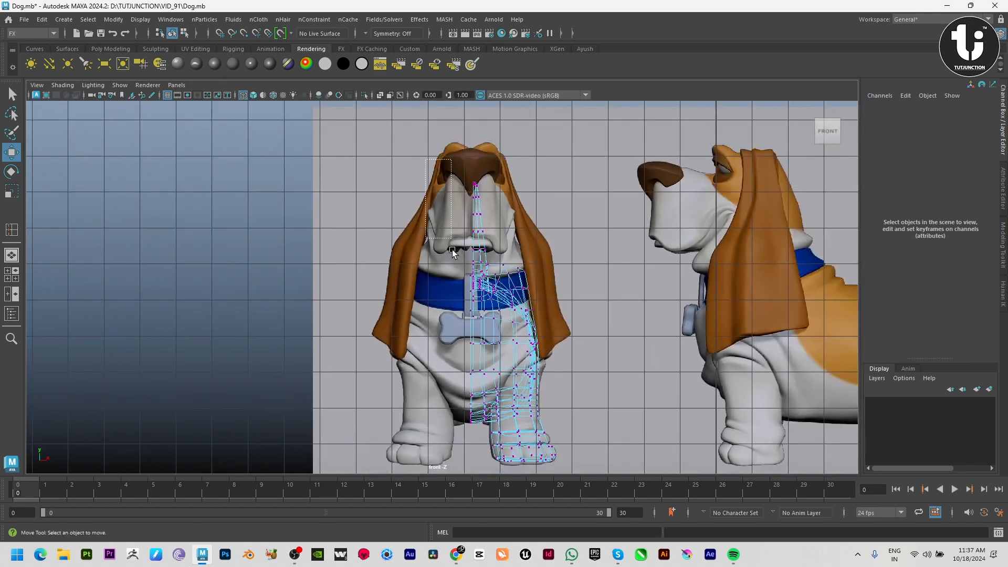
{"action": "left_click_drag", "start_coordinate": [473, 482], "coordinate": [473, 484]}
{"action": "scroll", "coordinate": [520, 269], "scroll_direction": "up", "scroll_amount": 5}
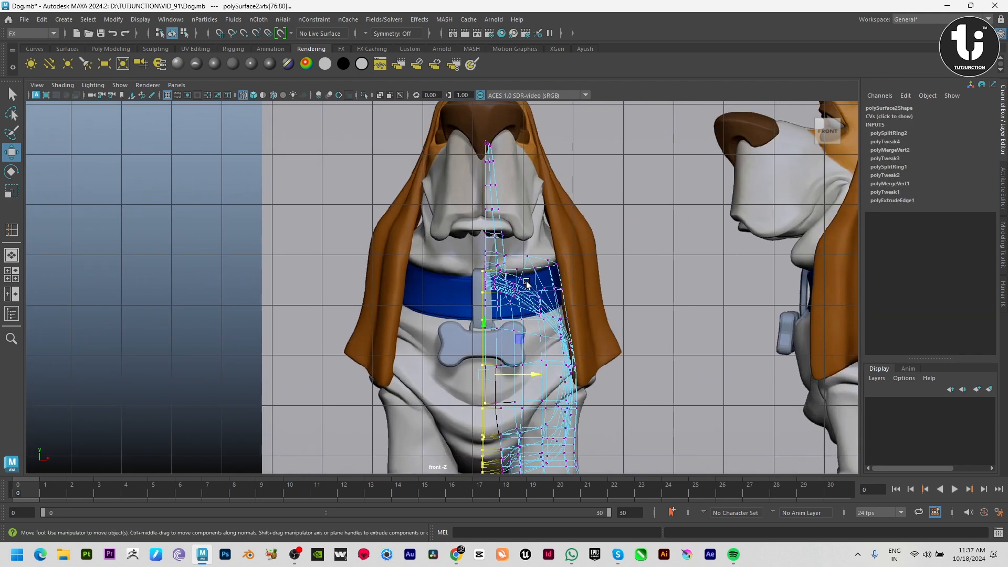
{"action": "scroll", "coordinate": [514, 263], "scroll_direction": "up", "scroll_amount": 1}
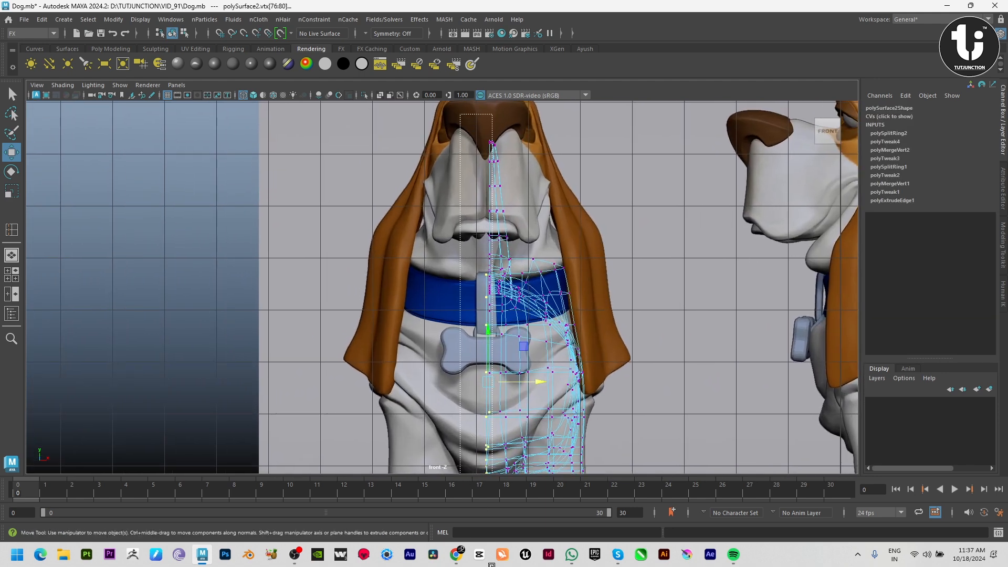
{"action": "scroll", "coordinate": [533, 402], "scroll_direction": "down", "scroll_amount": 3}
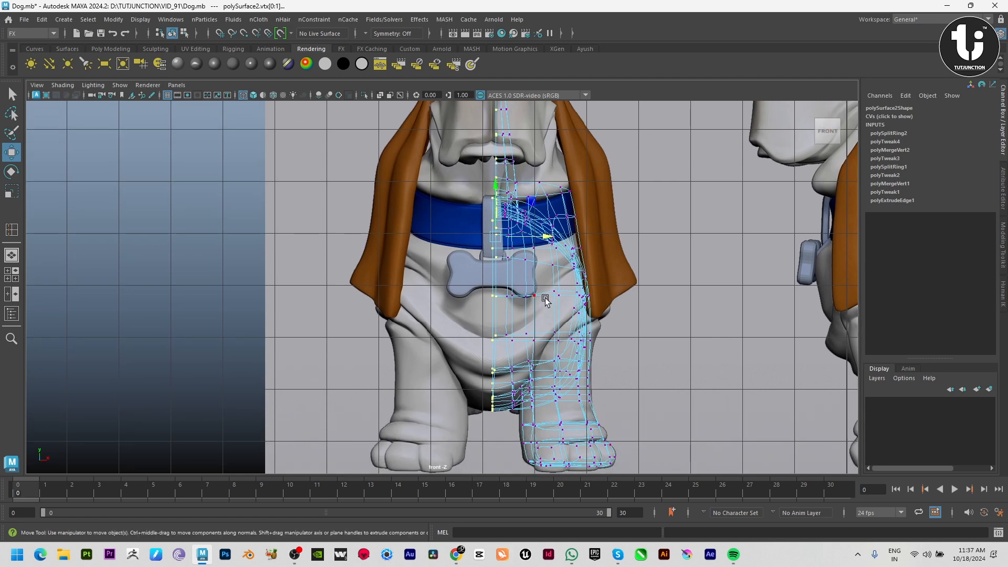
Step: Examine the centre-line vertex selection from the tail to the chest in wireframe perspective
{"action": "key", "text": "space"}
{"action": "key", "text": "space"}
{"action": "middle_click_drag", "start_coordinate": [601, 263], "coordinate": [481, 391], "text": "alt"}
{"action": "right_click_drag", "start_coordinate": [481, 391], "coordinate": [751, 499], "text": "alt"}
{"action": "left_click_drag", "start_coordinate": [325, 300], "coordinate": [357, 297], "text": "alt"}
{"action": "middle_click_drag", "start_coordinate": [358, 298], "coordinate": [589, 293], "text": "alt"}
{"action": "right_click_drag", "start_coordinate": [588, 294], "coordinate": [701, 356], "text": "alt"}
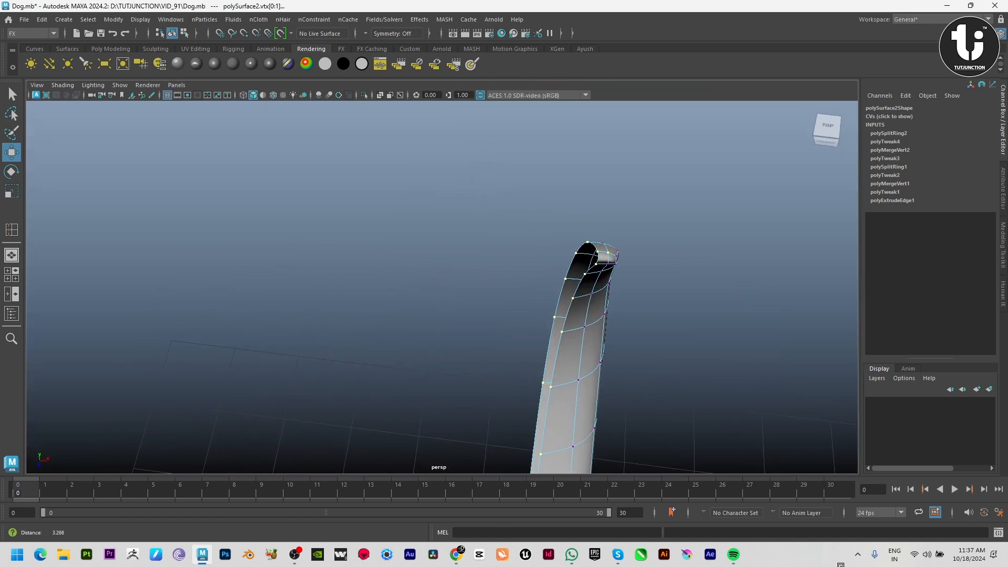
{"action": "middle_click_drag", "start_coordinate": [701, 356], "coordinate": [580, 362], "text": "alt"}
{"action": "key", "text": "4"}
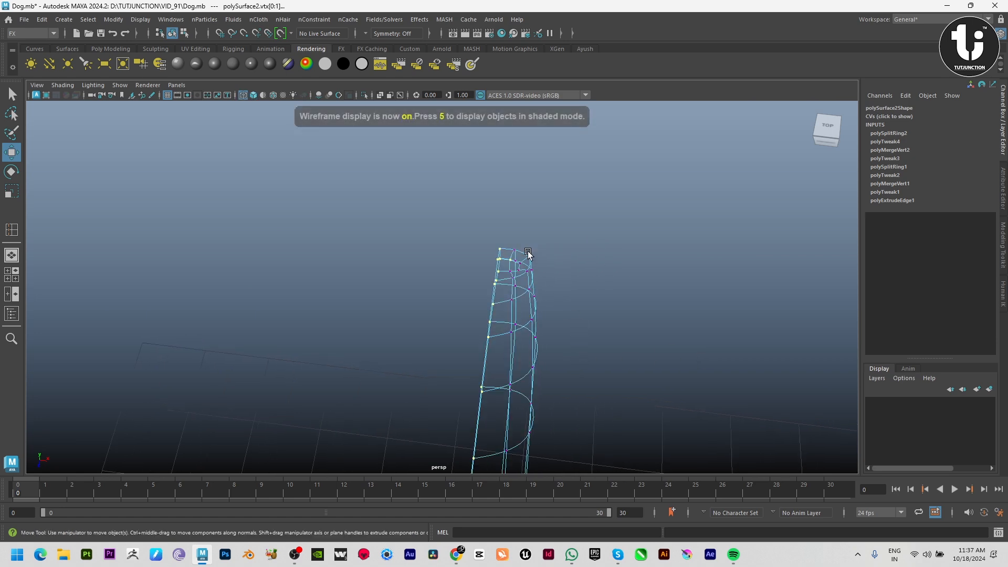
{"action": "middle_click_drag", "start_coordinate": [518, 247], "coordinate": [534, 166], "text": "alt"}
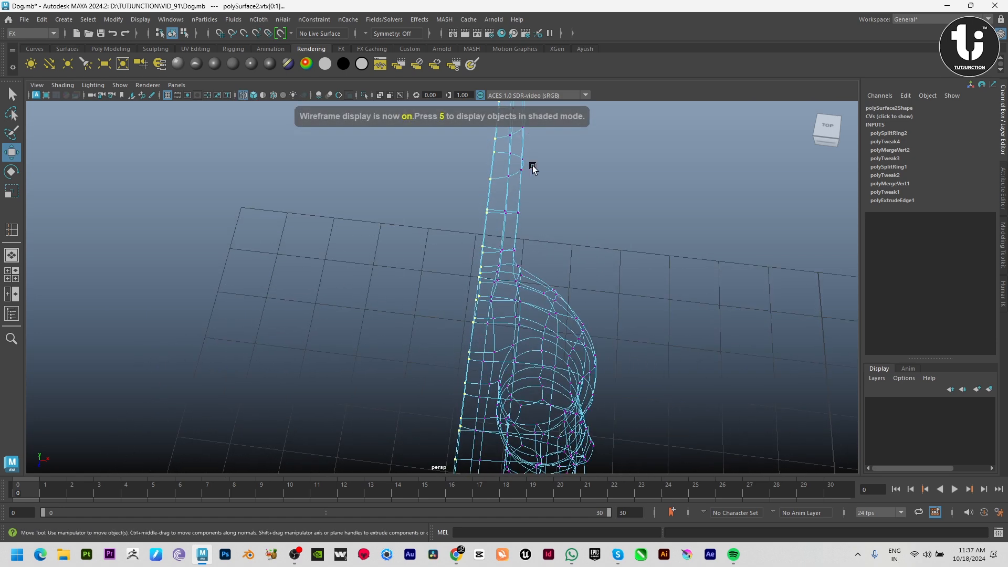
{"action": "right_click_drag", "start_coordinate": [534, 166], "coordinate": [473, 171], "text": "alt"}
{"action": "middle_click_drag", "start_coordinate": [501, 468], "coordinate": [527, 348], "text": "alt"}
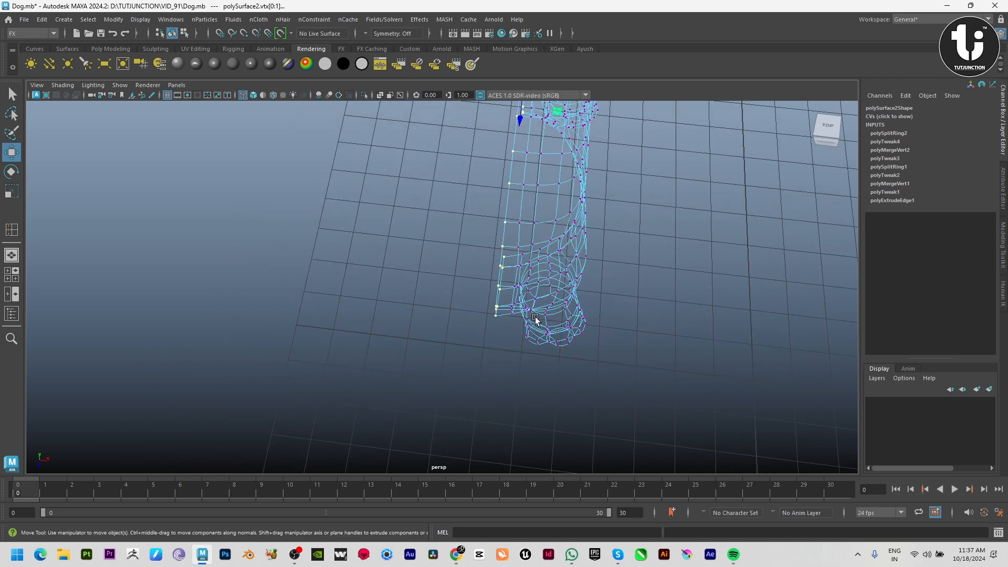
{"action": "middle_click_drag", "start_coordinate": [527, 234], "coordinate": [523, 337], "text": "alt"}
Step: Align the selected centre-line vertices to one straight vertical line in the front view, and return to object selection
{"action": "key", "text": "space"}
{"action": "key", "text": "space"}
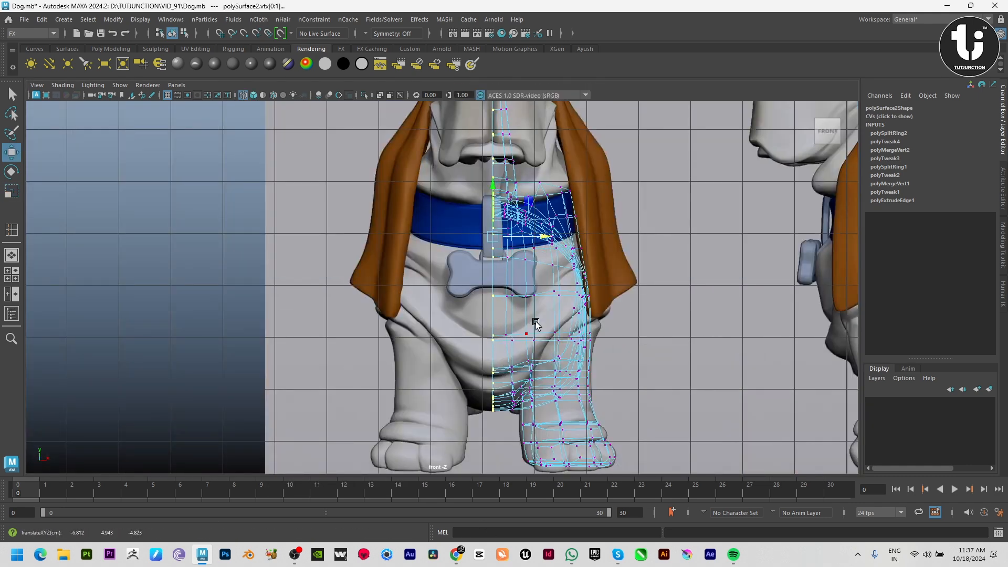
{"action": "right_click_drag", "start_coordinate": [536, 322], "coordinate": [620, 241]}
Step: Duplicate the half body in shaded display with Scale X at -1, and place the copy against the centre edge at Translate X about -2.439
{"action": "key", "text": "space"}
{"action": "key", "text": "space"}
{"action": "left_click", "coordinate": [624, 338]}
{"action": "left_click", "coordinate": [577, 348]}
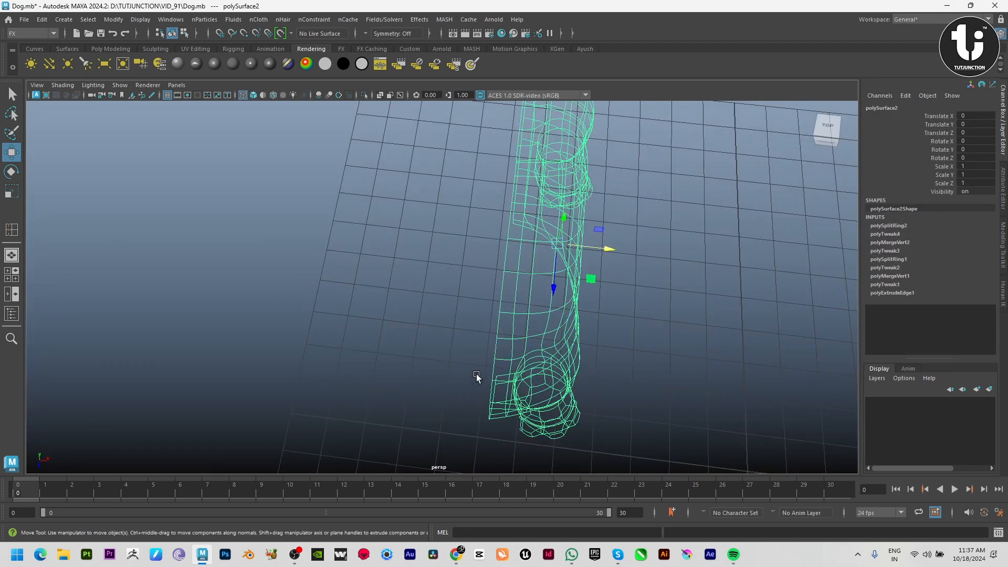
{"action": "key", "text": "5"}
{"action": "left_click_drag", "start_coordinate": [608, 248], "coordinate": [511, 241]}
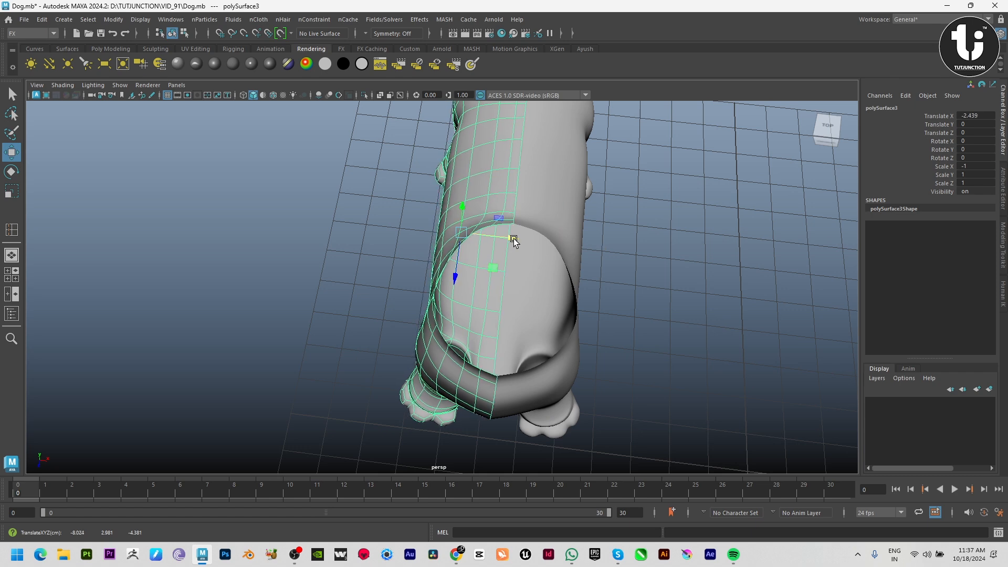
Step: Inspect the complete smoothed dog body with both halves from the side and around
{"action": "left_click", "coordinate": [667, 313]}
{"action": "left_click_drag", "start_coordinate": [667, 313], "coordinate": [653, 411], "text": "alt"}
{"action": "right_click_drag", "start_coordinate": [653, 412], "coordinate": [679, 435], "text": "alt"}
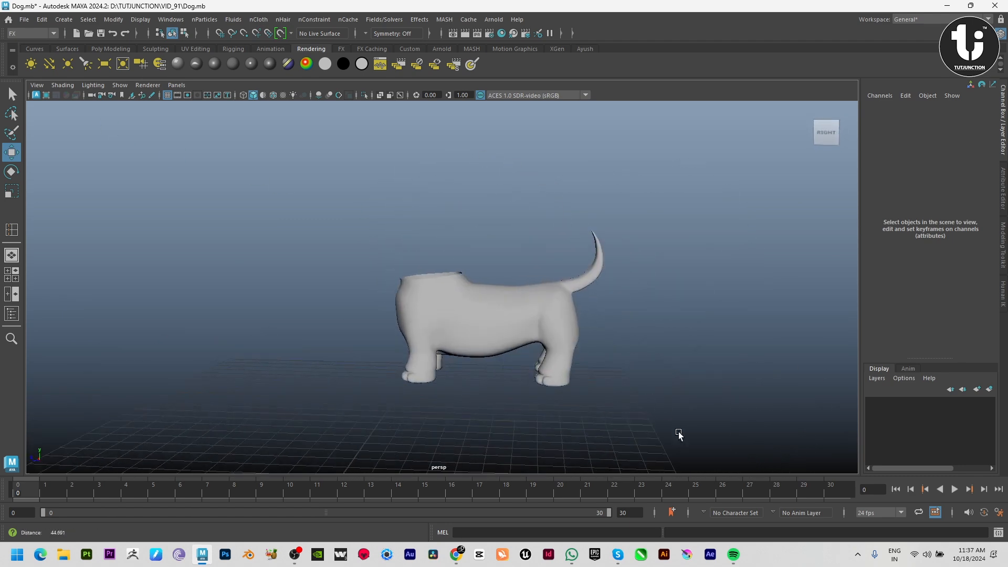
{"action": "left_click_drag", "start_coordinate": [679, 435], "coordinate": [563, 378], "text": "alt"}
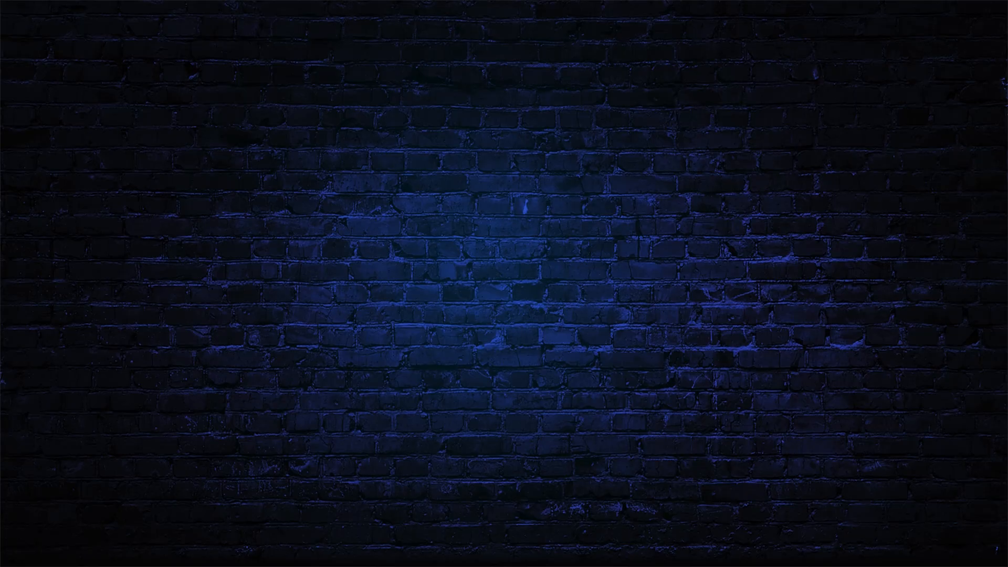